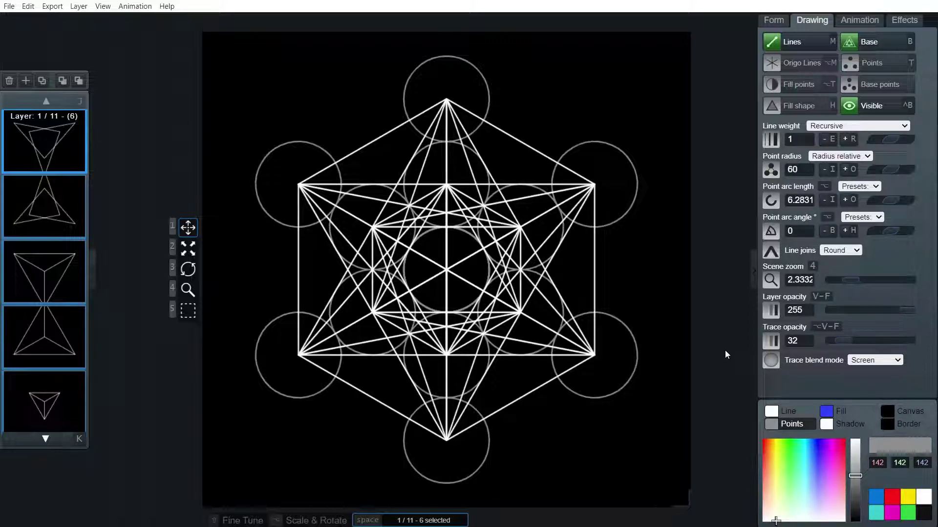
- Start a new scene, confirming that it replaces the current one
click(9, 6)
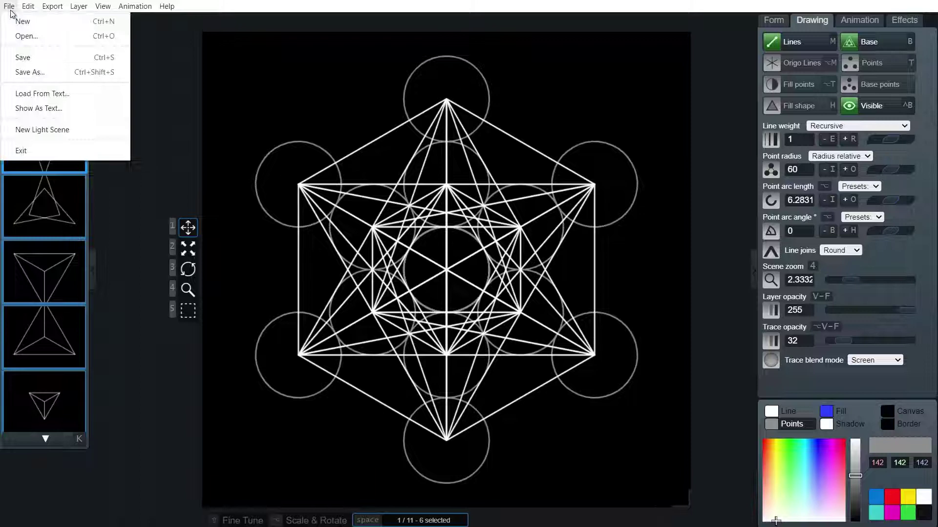
click(13, 19)
click(502, 267)
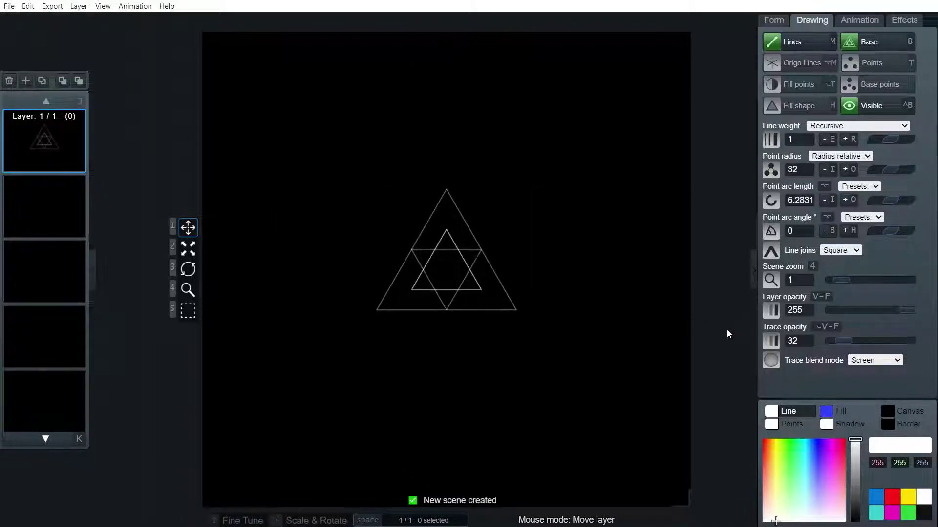
- Set the nested triangle figure's radius to 60 and zoom in on it
click(773, 20)
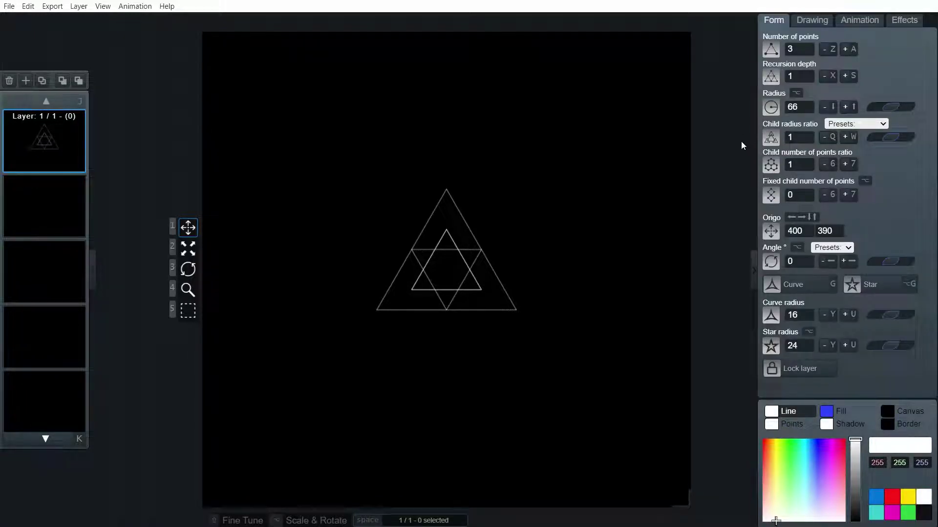
click(808, 108)
key(BackSpace)
text(0)
click(898, 78)
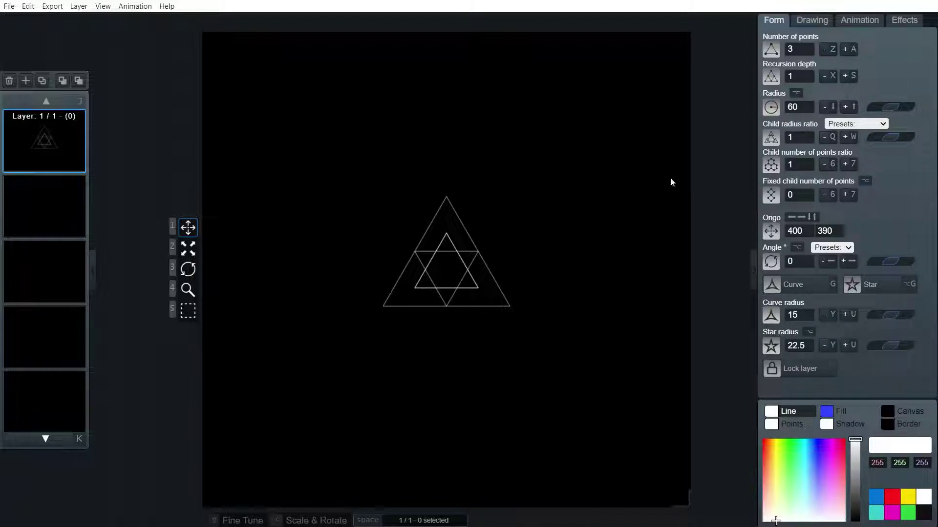
scroll(539, 303, up, 5)
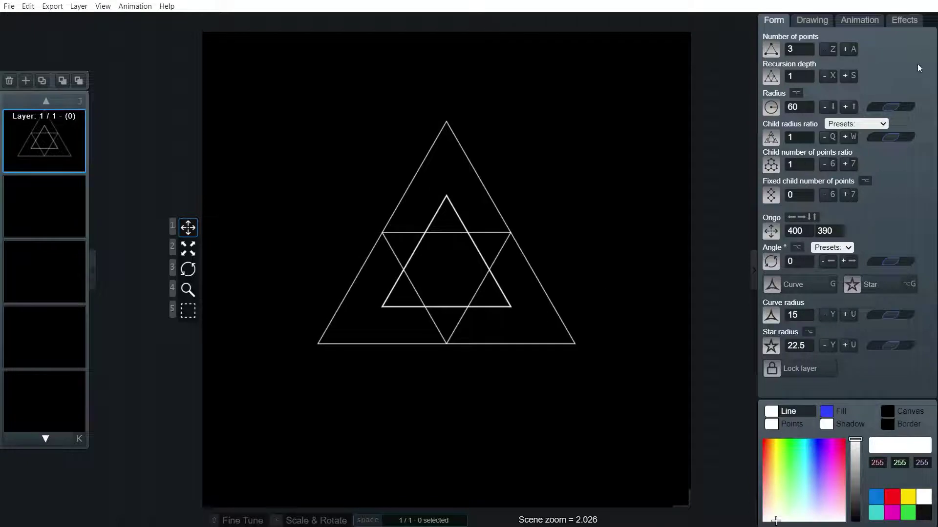
- Turn on Points and Base points, turn off Lines and Base, and set Line weight to Fixed
click(807, 25)
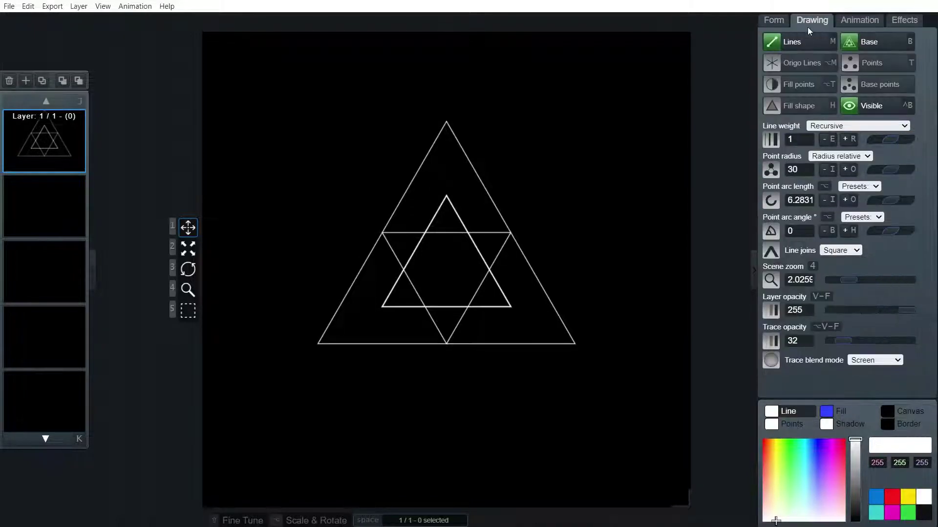
click(898, 66)
click(880, 86)
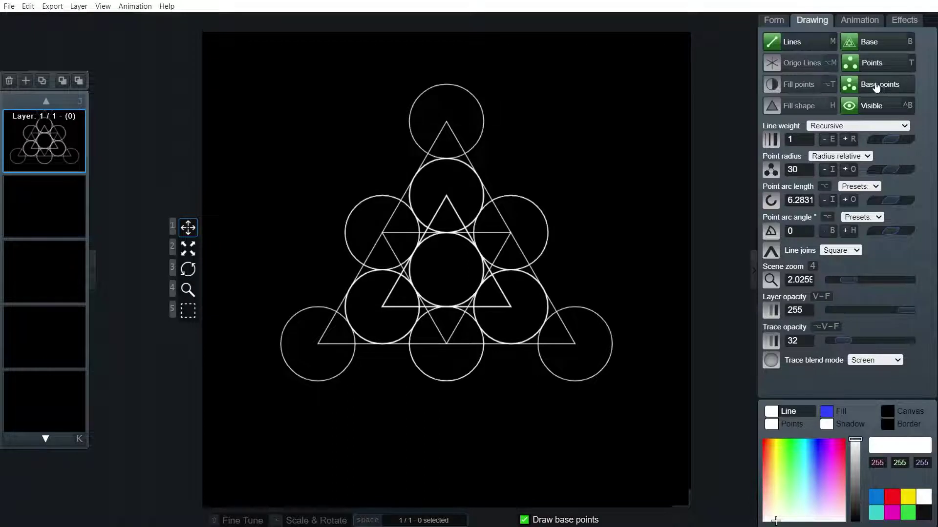
click(801, 43)
click(880, 40)
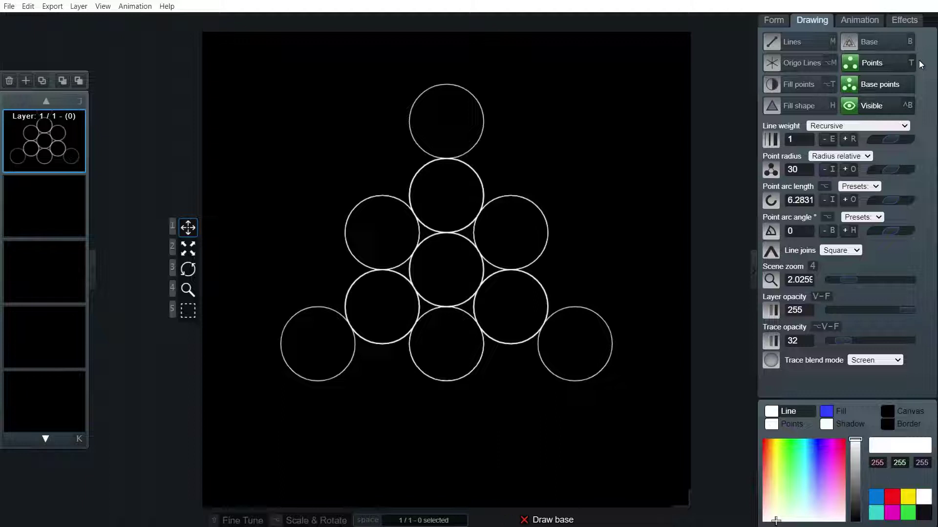
click(859, 125)
click(837, 154)
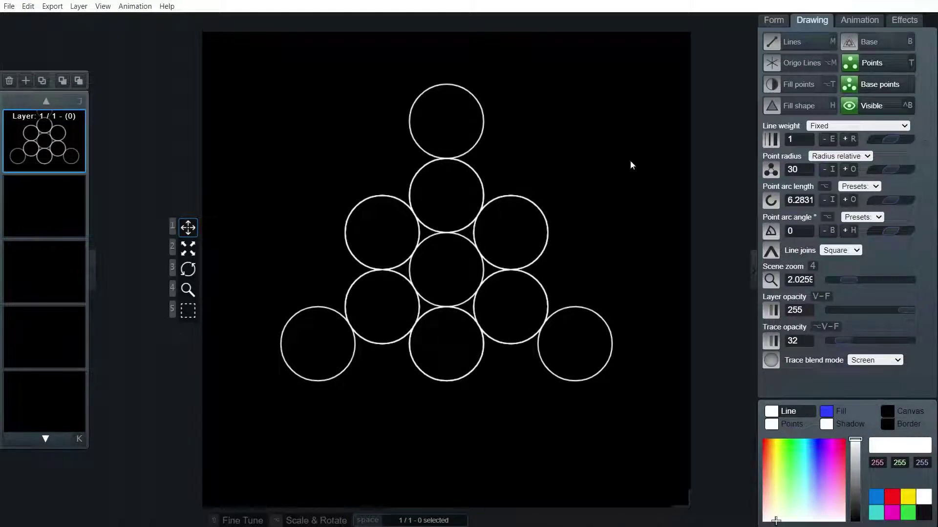
- Copy the circle layer and rotate the copy using the 180 angle preset
key(c)
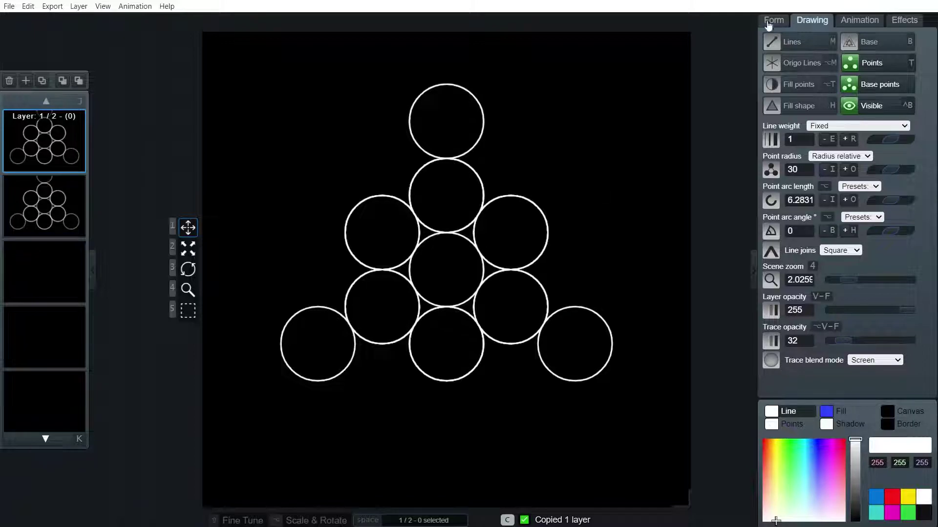
click(772, 20)
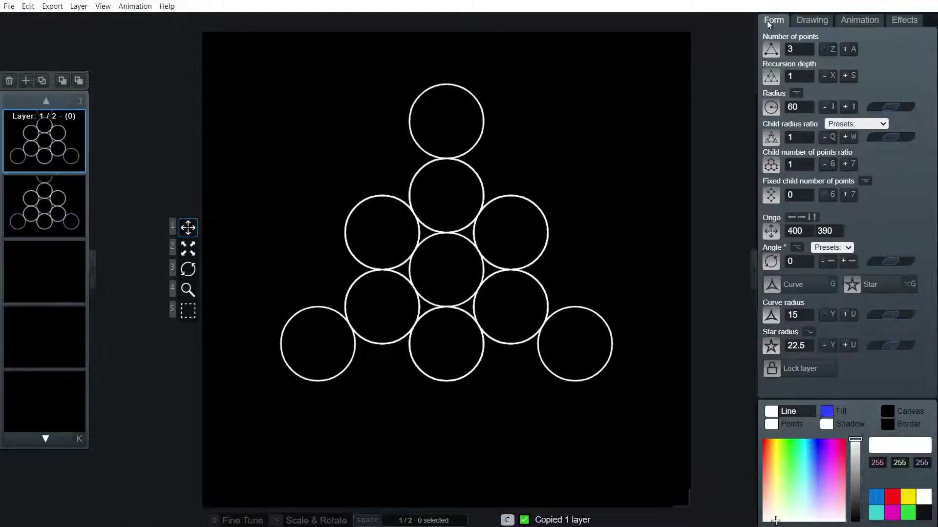
click(838, 247)
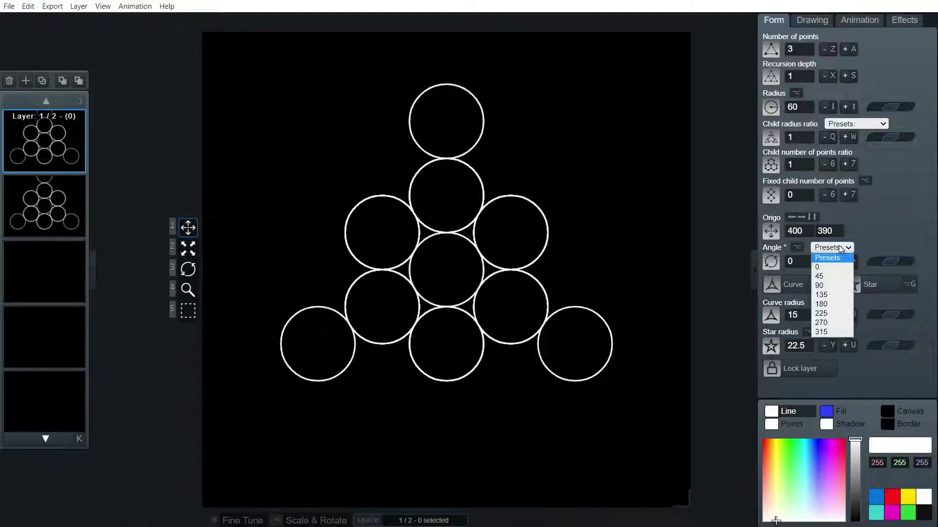
click(827, 304)
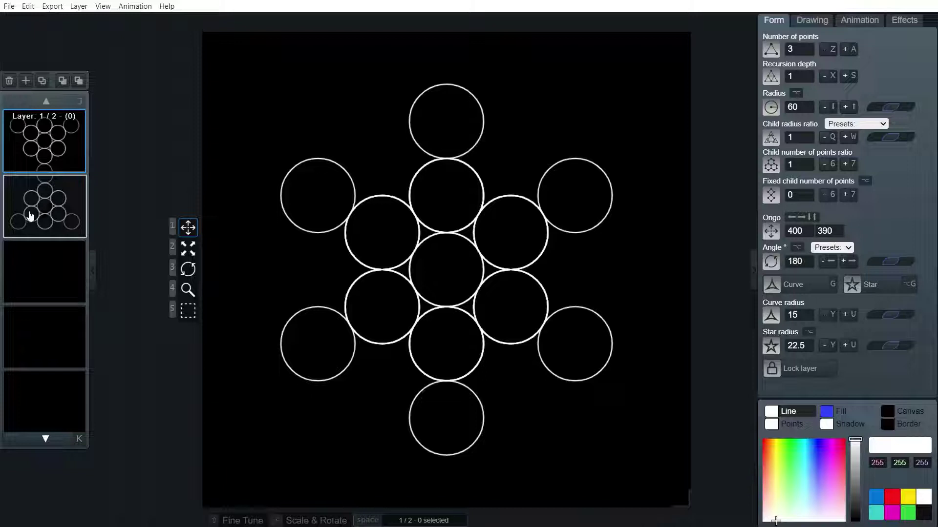
- Delete both circle layers and add a fresh layer
shift+click(53, 215)
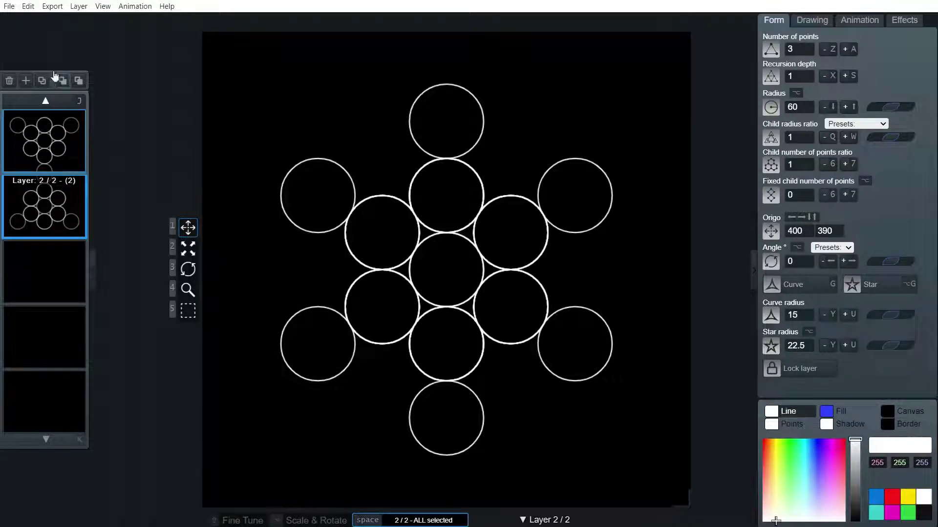
click(8, 80)
click(26, 81)
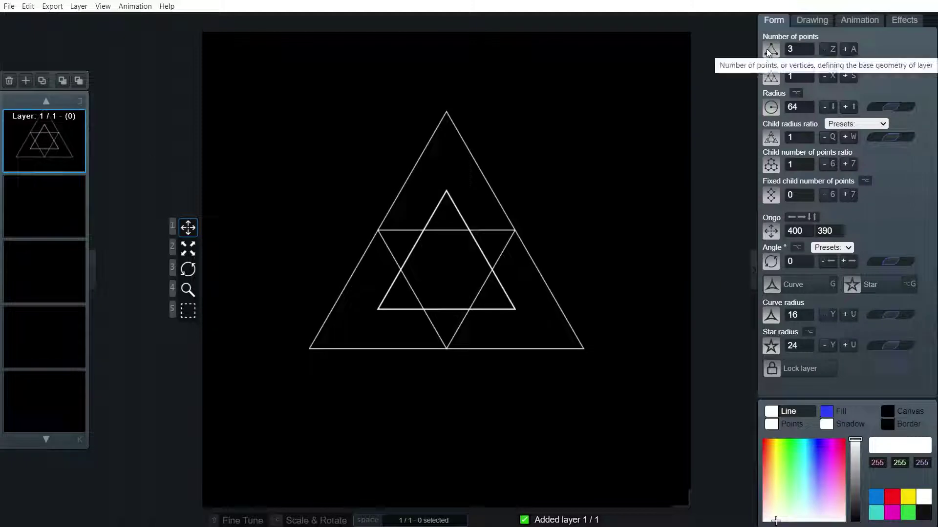
- Set the new layer's radius to 60 and reduce it to 2 points
double_click(794, 106)
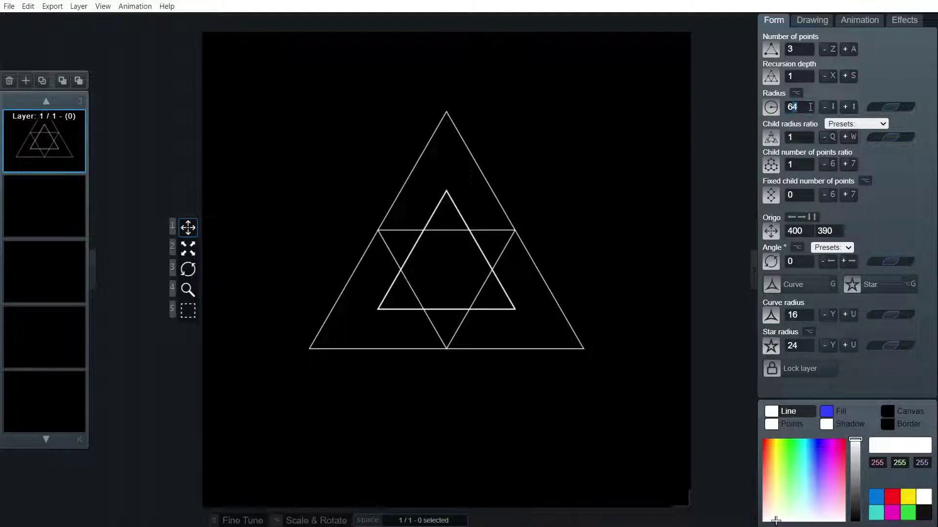
text(60)
key(Return)
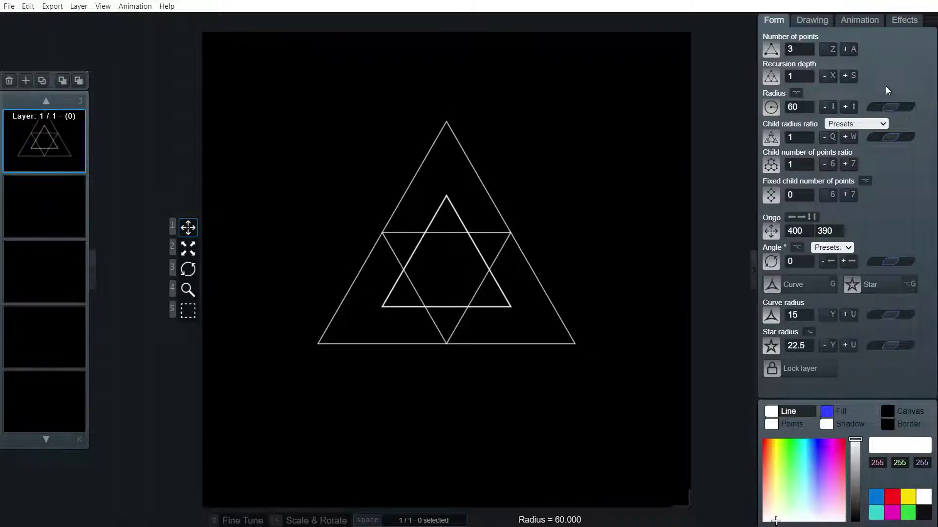
click(831, 53)
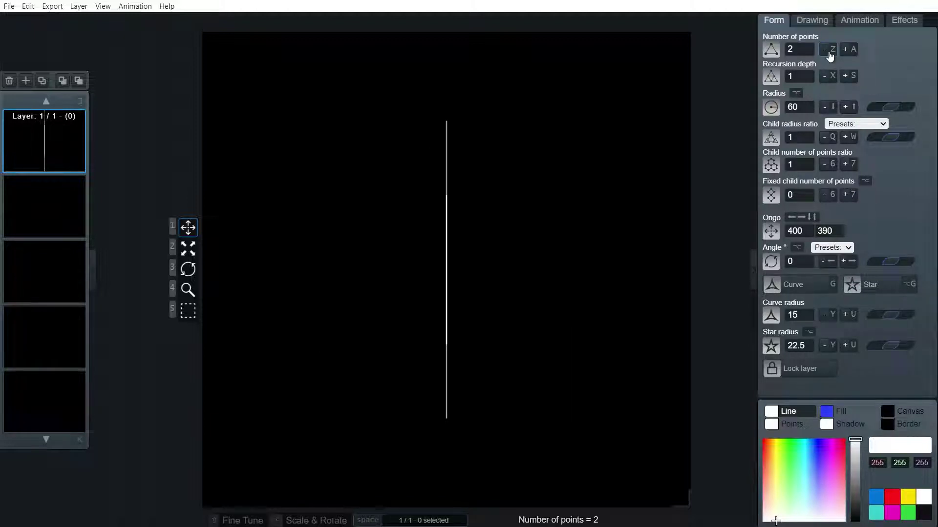
- Turn off Lines and Base, turn on Points, and set Line weight to Fixed
click(811, 23)
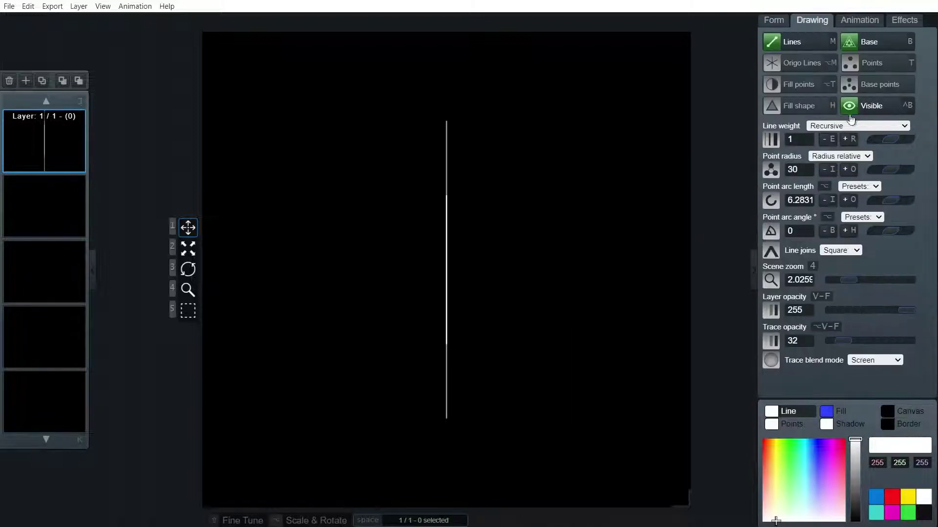
click(801, 42)
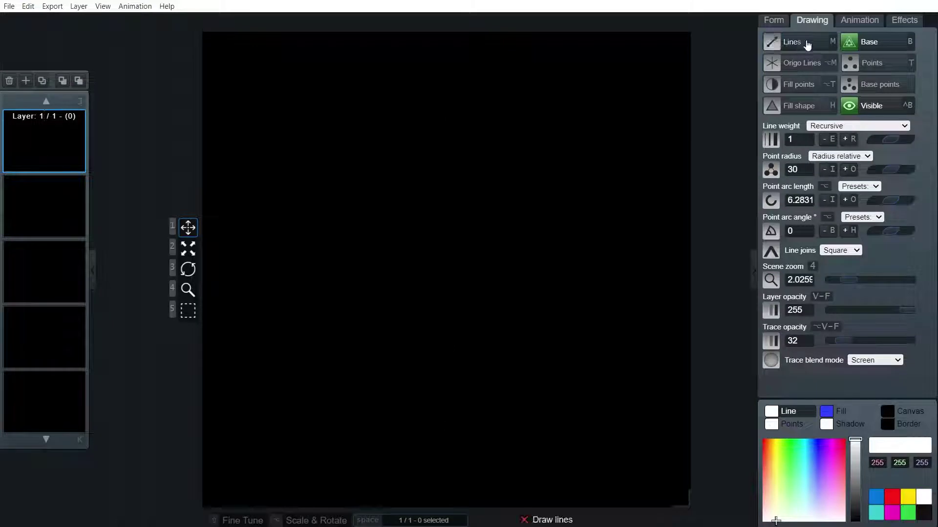
click(857, 42)
click(870, 64)
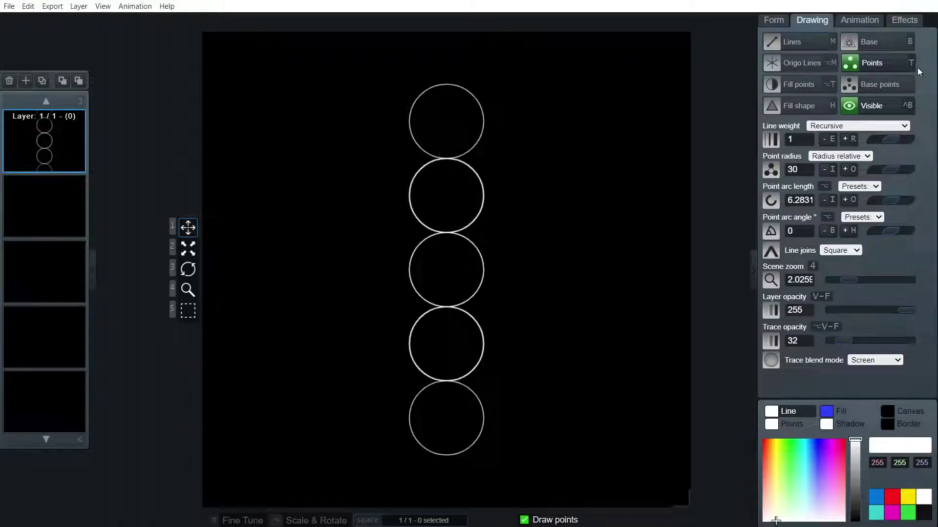
click(857, 126)
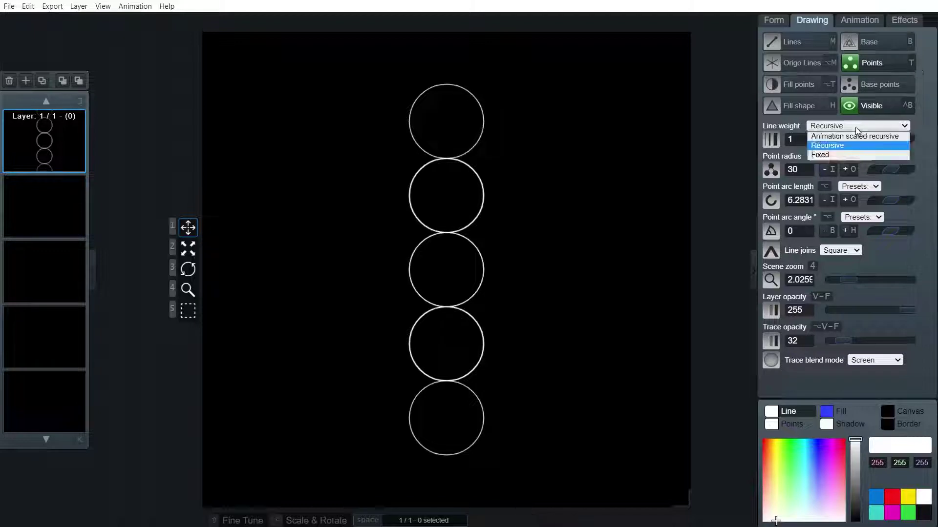
click(824, 154)
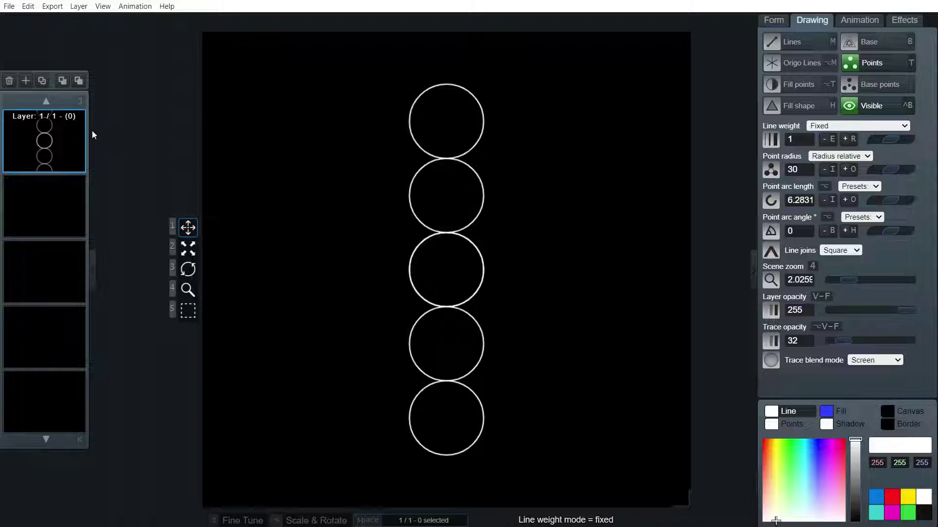
- Make two copies of the circle column and set the second layer's angle to 60
key(c)
key(c)
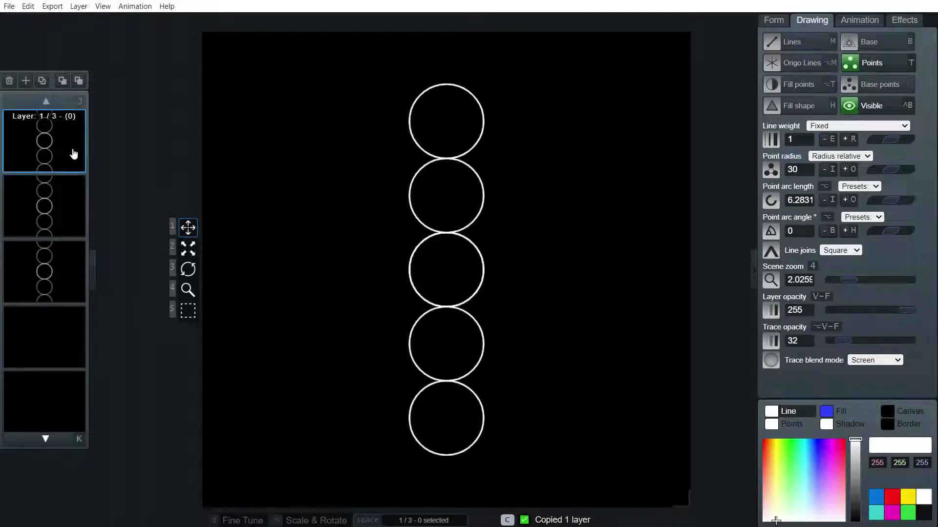
click(59, 203)
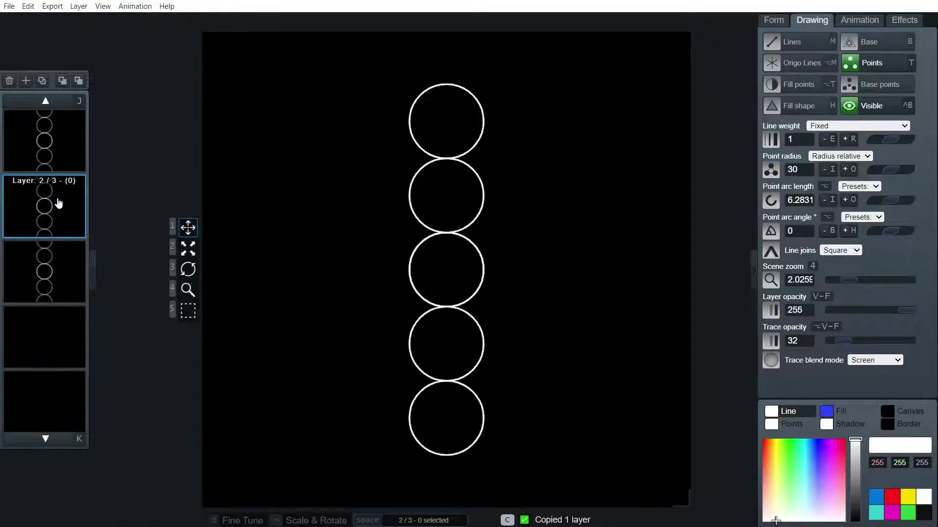
click(770, 24)
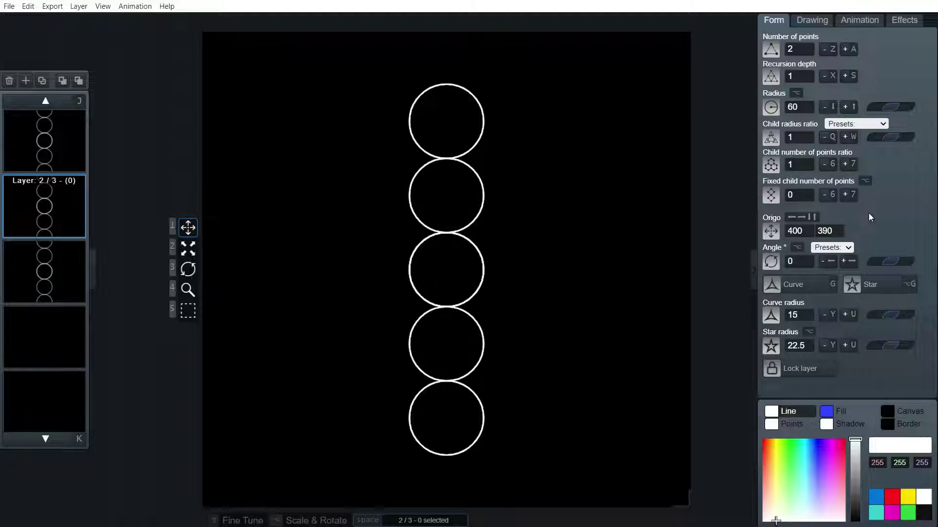
click(796, 260)
text(60)
key(Return)
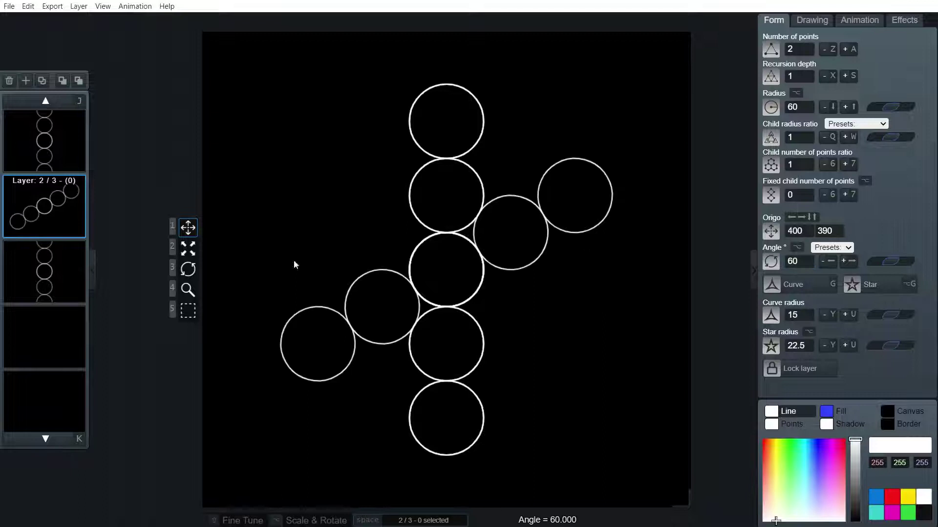
- Set the third layer's angle to -60 (becoming 300) and select all layers
click(24, 277)
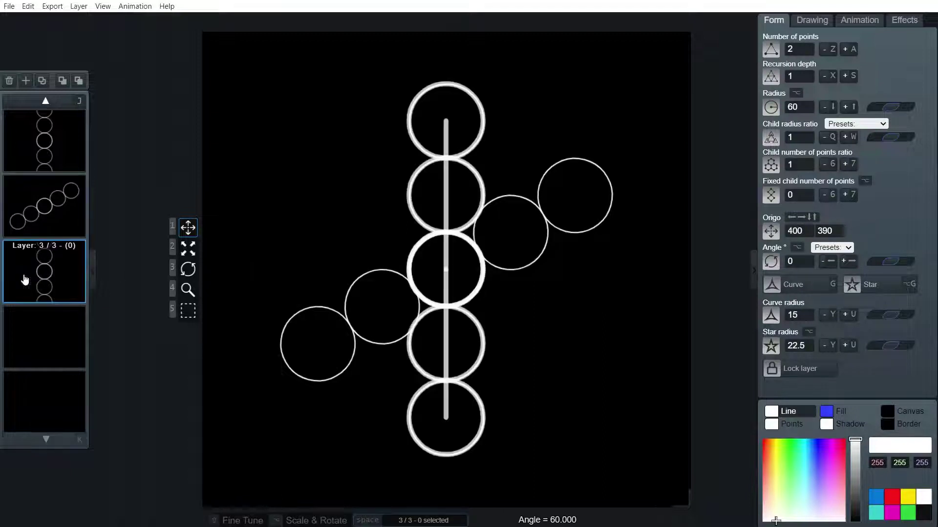
click(790, 262)
text(-)
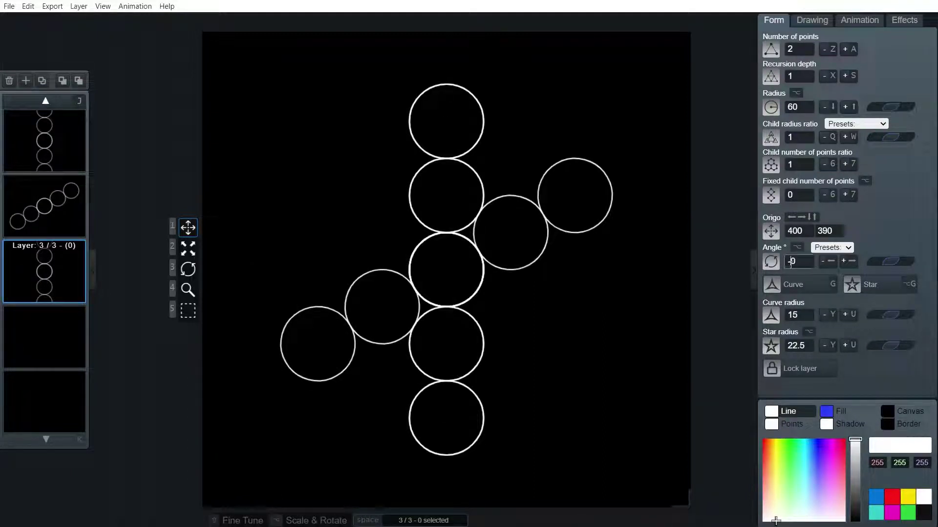
text(6)
key(Return)
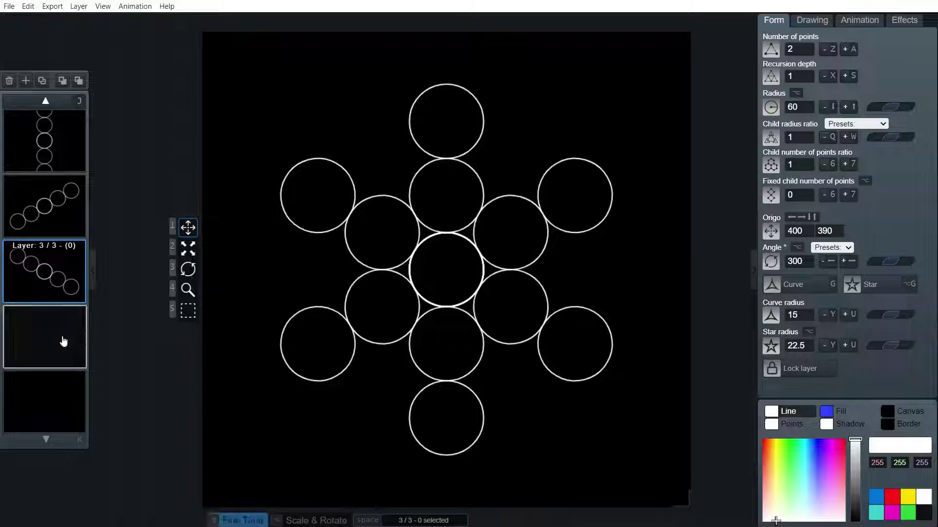
key(shift+j)
key(shift+j)
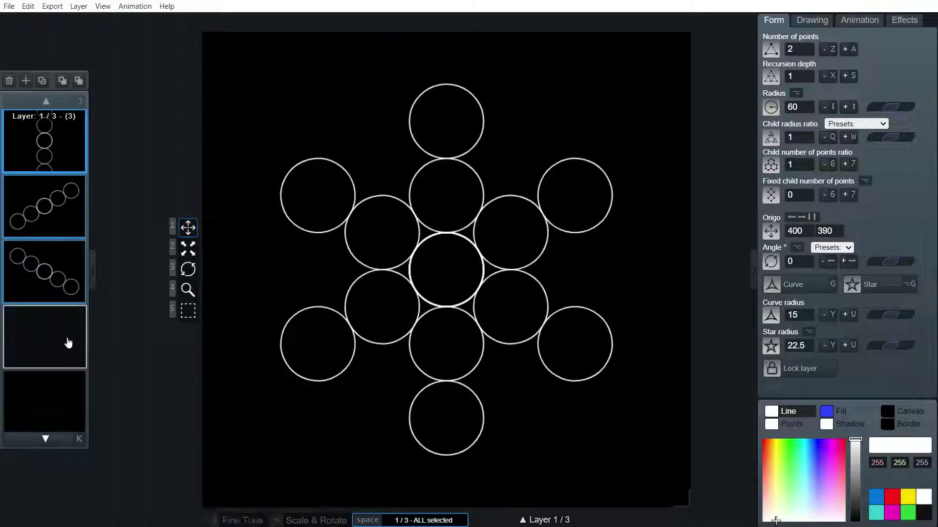
- Change the Points colour of all three layers to dark blue (RGB 7, 14, 161)
click(791, 424)
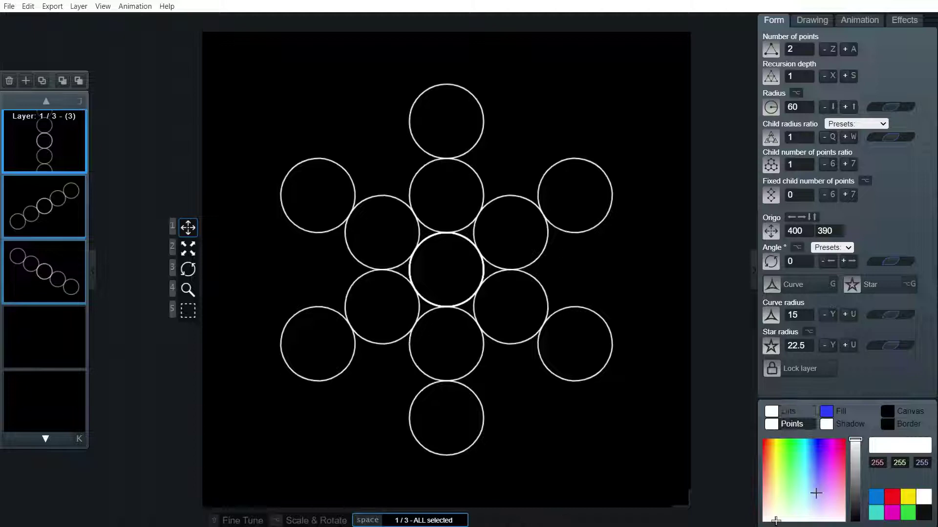
mouse_move(812, 495)
mouse_down()
mouse_move(817, 442)
mouse_move(855, 470)
mouse_up()
click(856, 444)
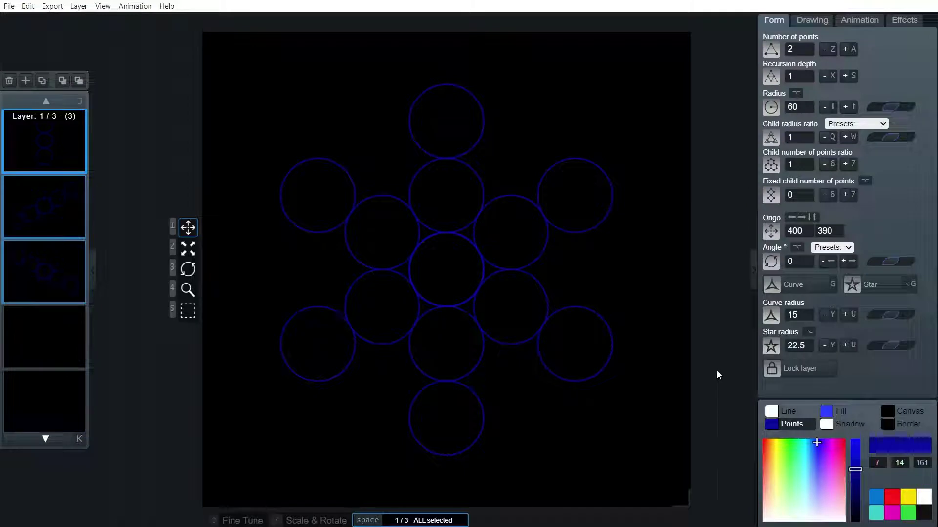
key(alt)
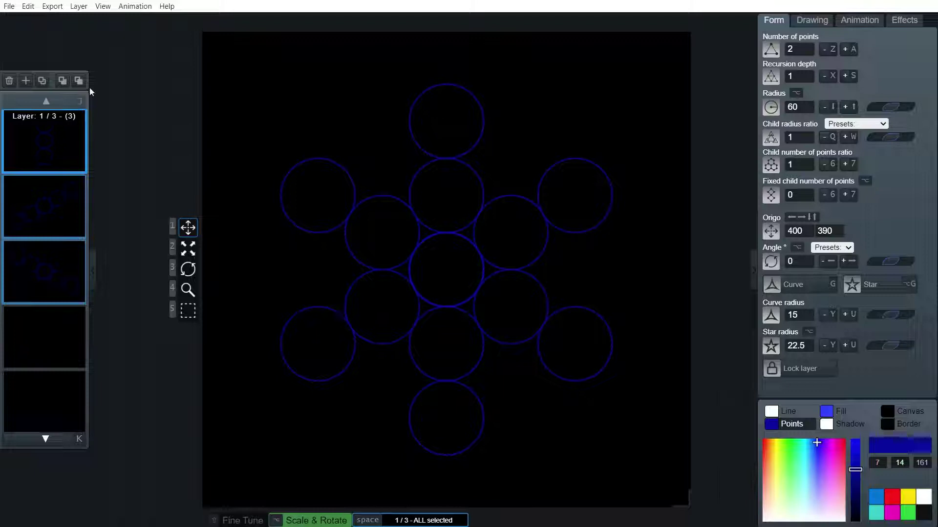
- Add a new layer with 6 points and recursion depth 0, making a single hexagon
click(26, 81)
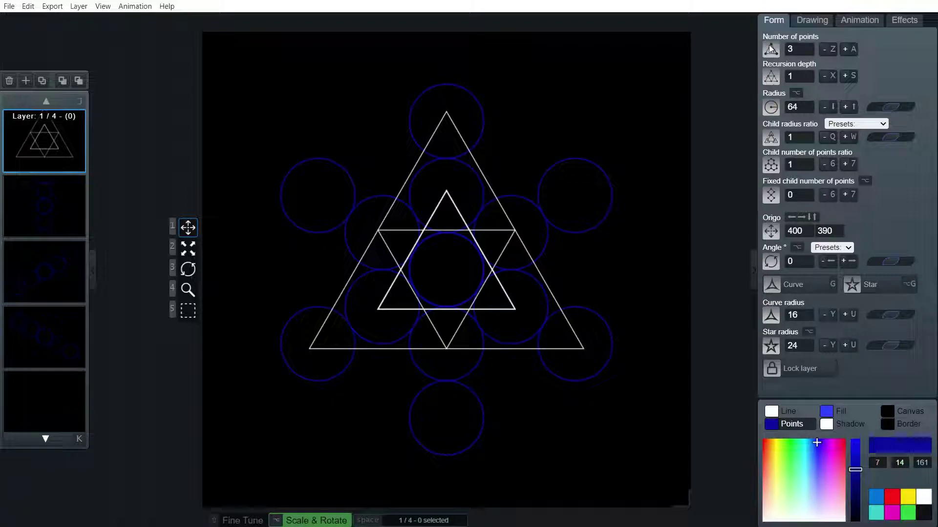
click(845, 49)
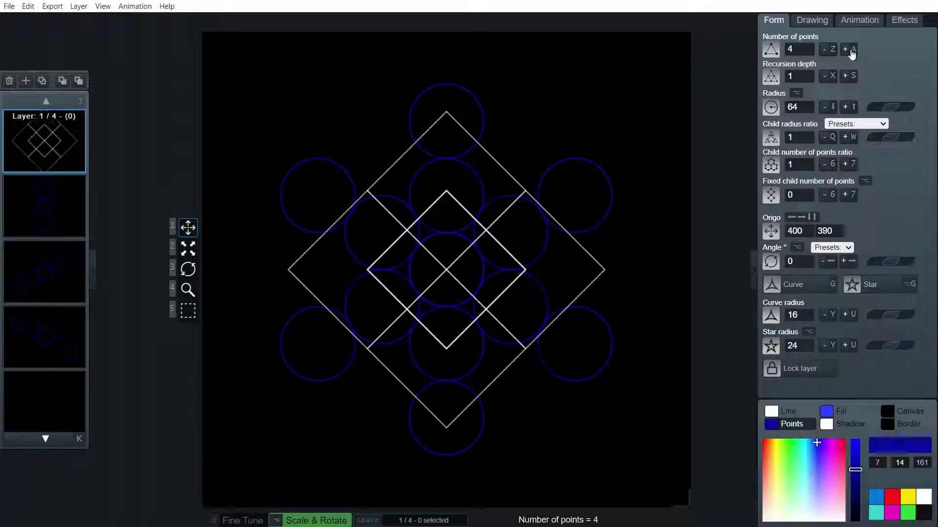
click(845, 49)
click(845, 49)
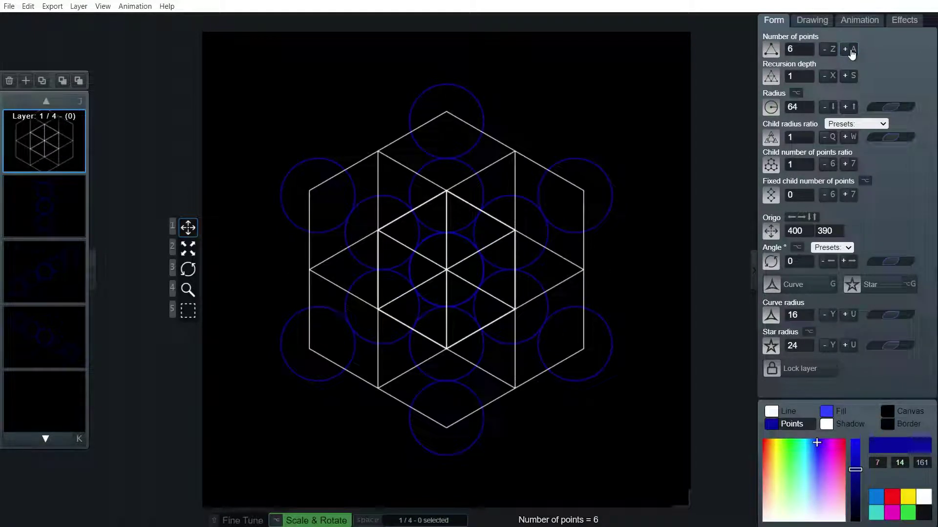
click(828, 76)
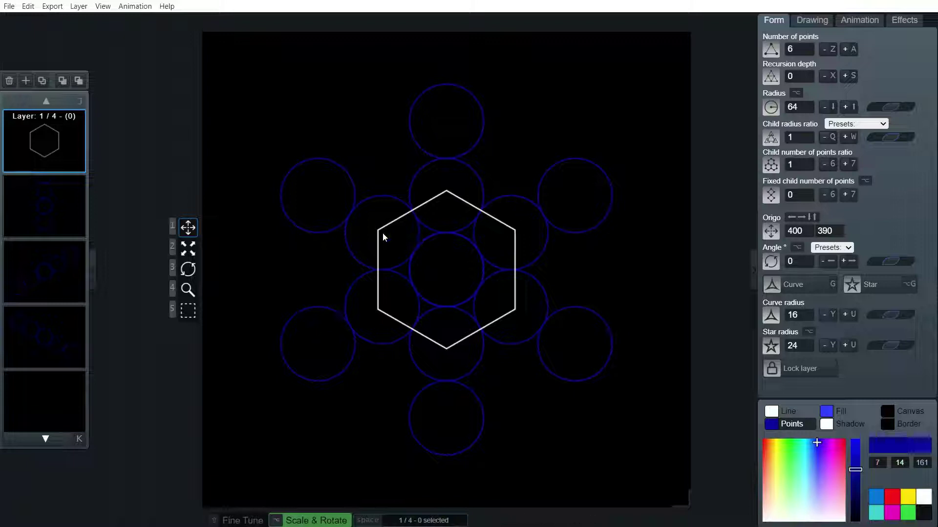
- Set the hexagon's radius to 60 and enable Origo Lines from centre to corners
double_click(808, 109)
text(60)
key(Return)
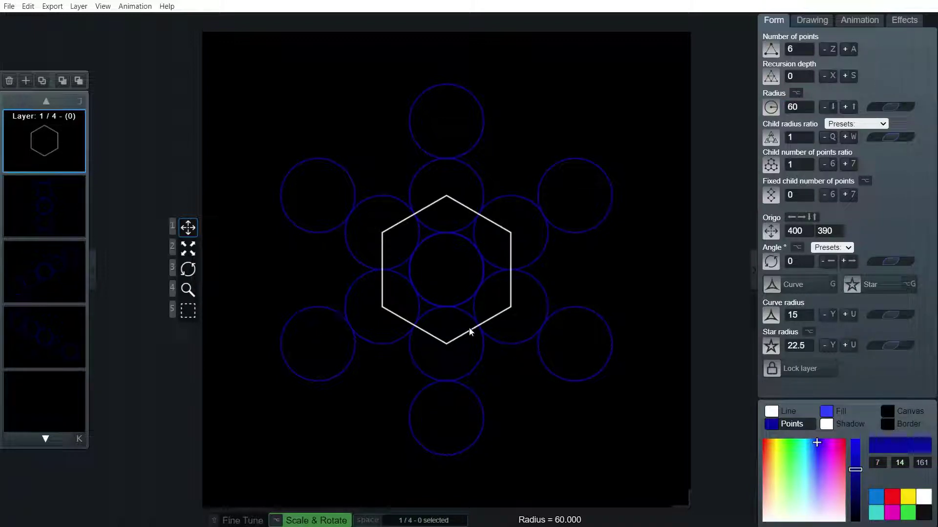
click(810, 22)
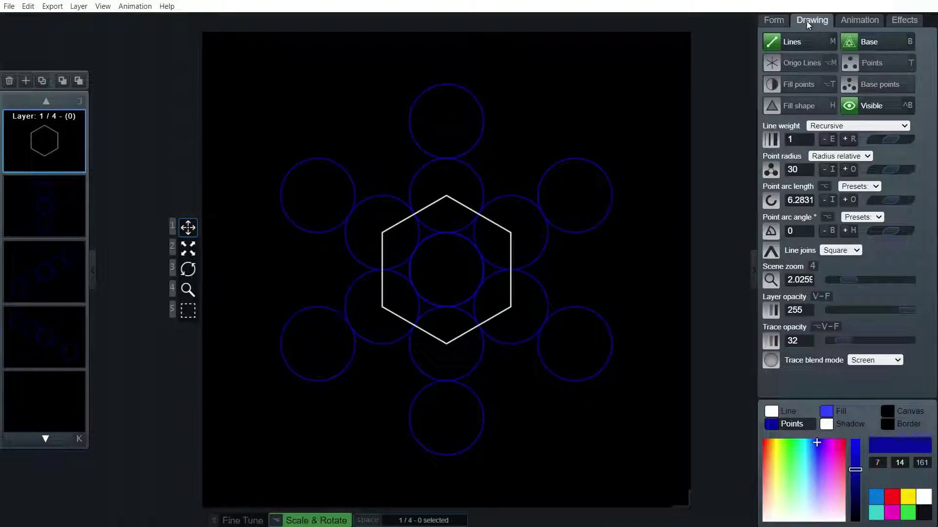
click(807, 67)
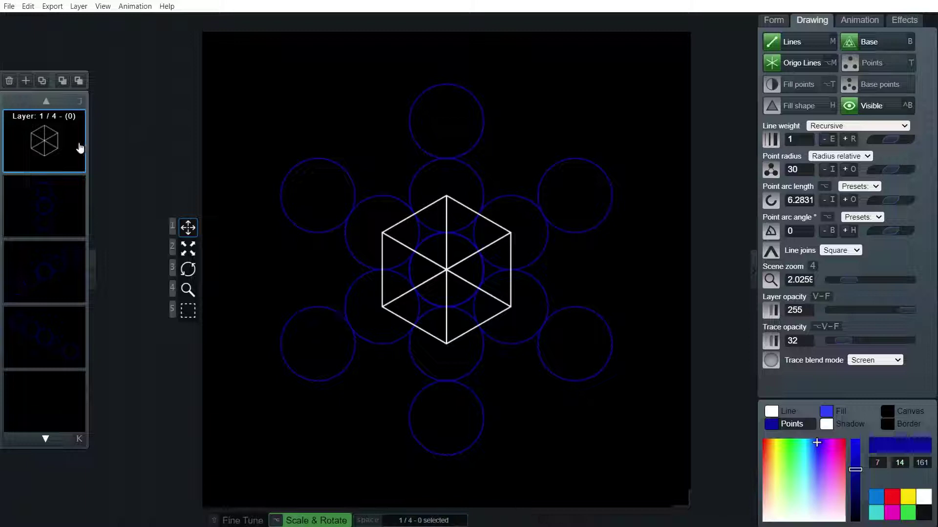
- Copy the cube layer and set the copy's radius to 120
key(c)
click(773, 21)
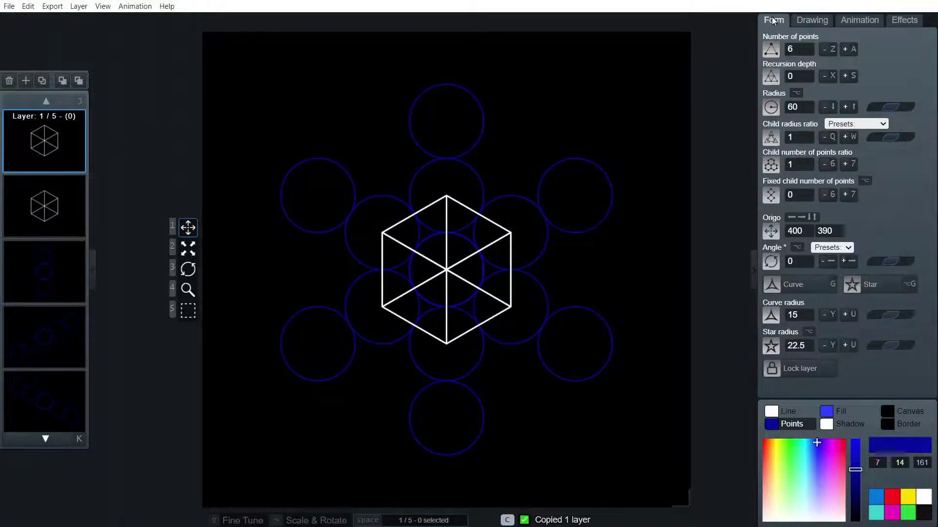
double_click(803, 108)
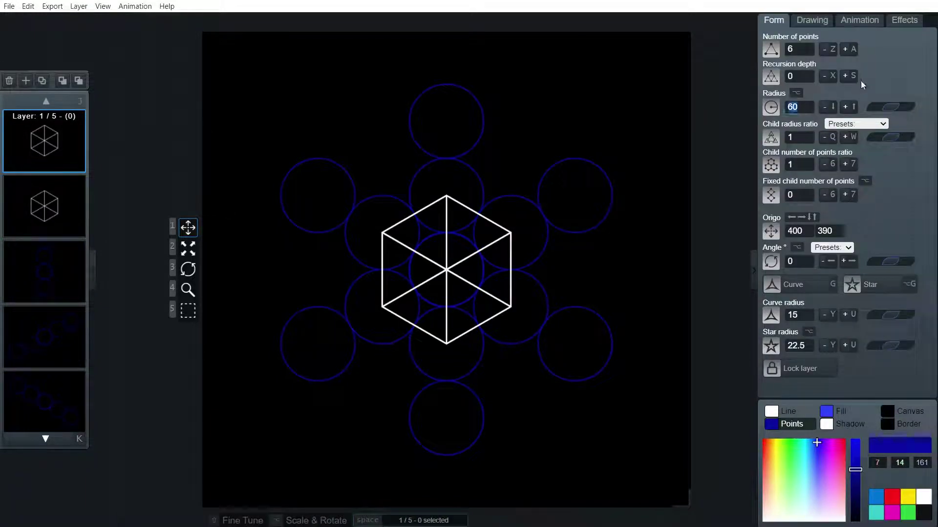
text(120)
key(Return)
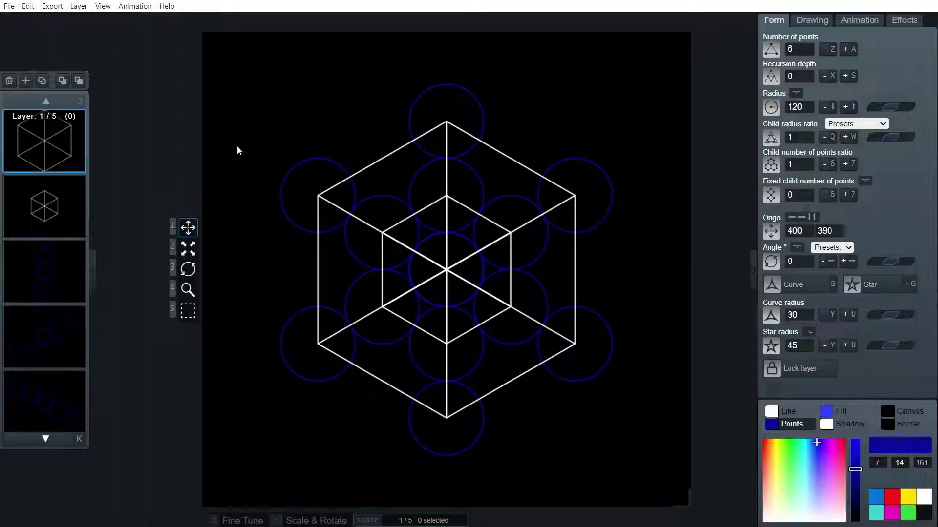
- Copy the small cube layer, then hide both the small and large cube layers
click(38, 215)
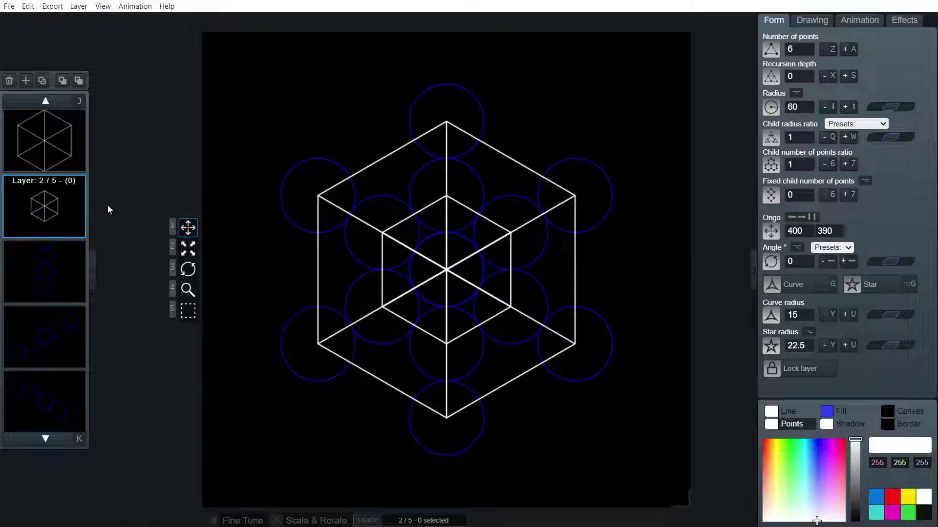
key(c)
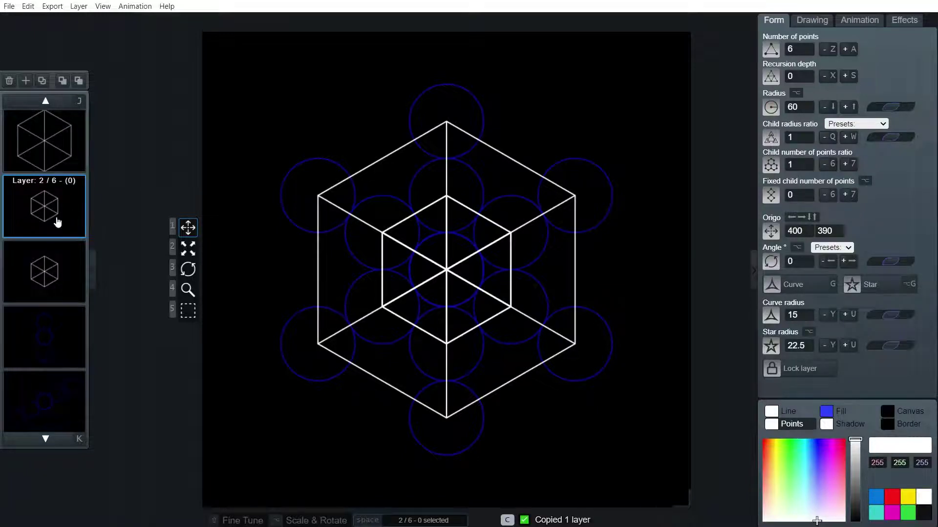
key(shift+j)
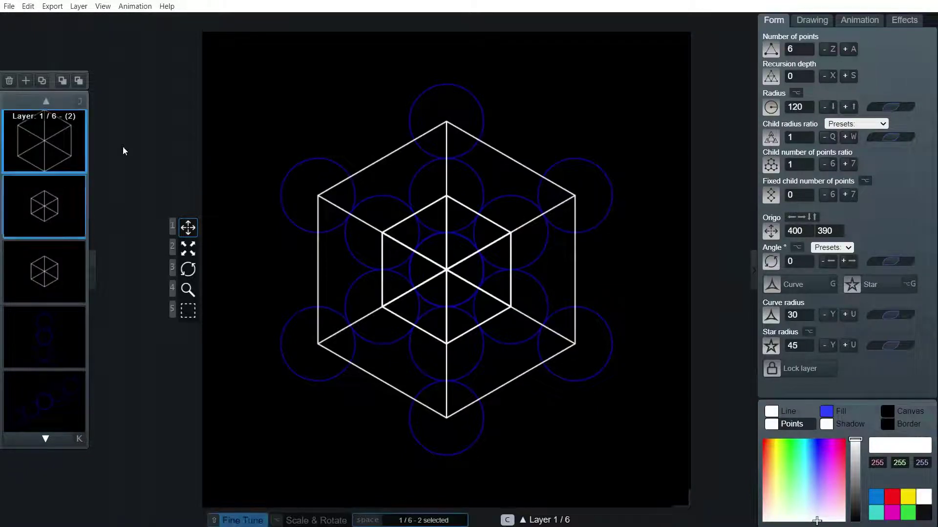
key(alt+b)
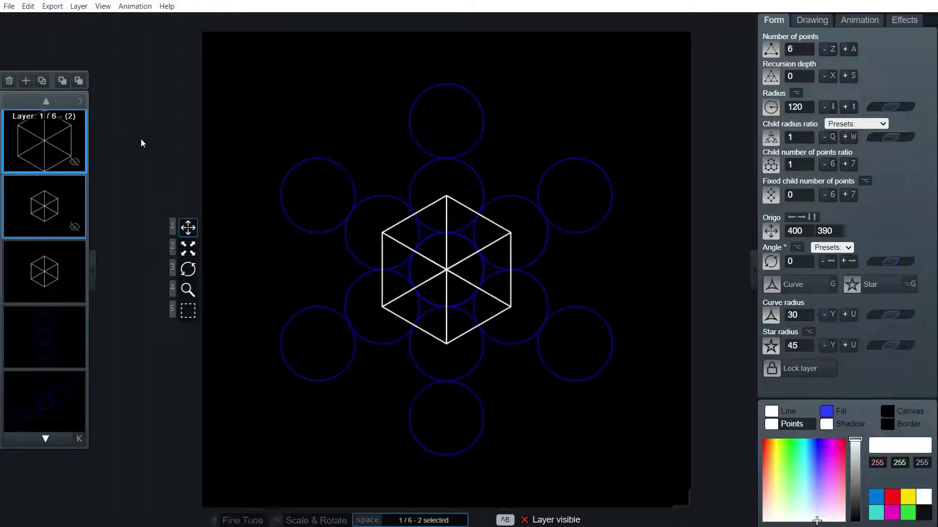
- Reduce the copy to a 3-point triangle, copy it with a 180 angle preset, and select both triangles
click(62, 271)
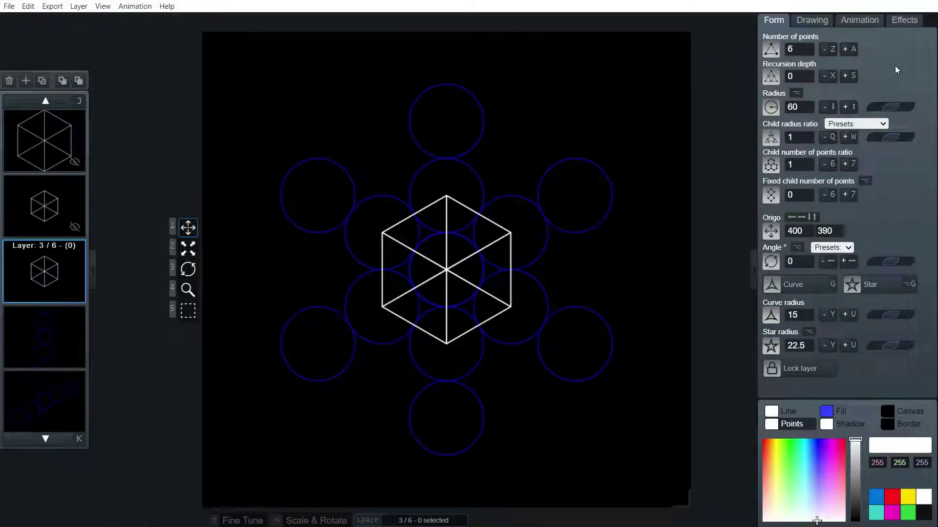
click(826, 50)
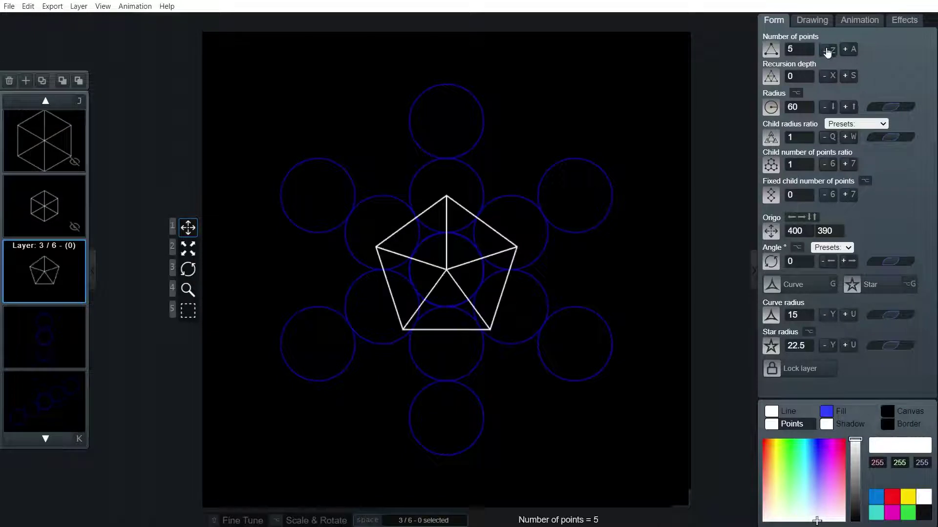
click(826, 50)
click(827, 50)
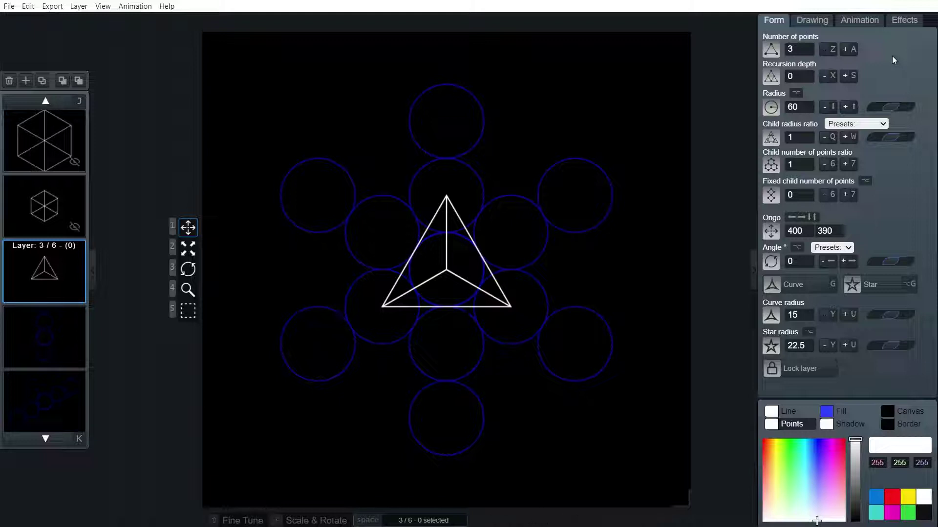
key(c)
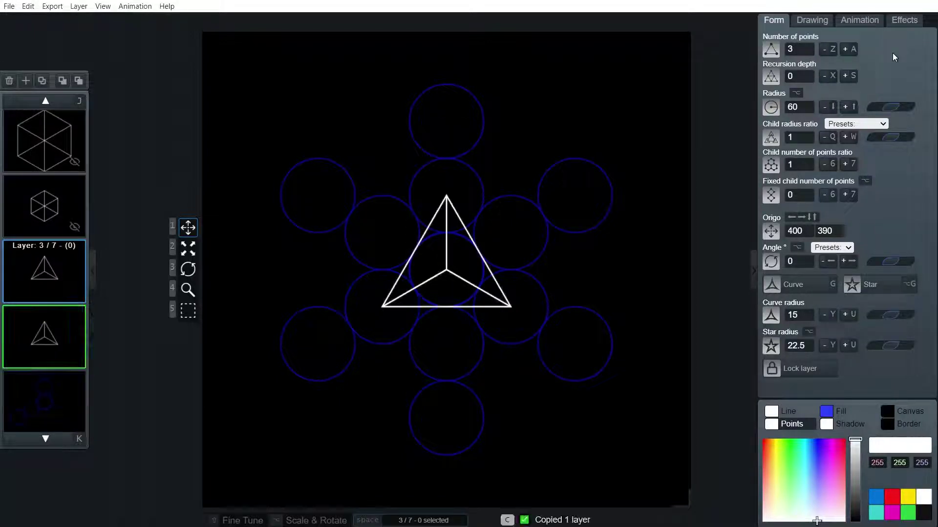
click(836, 249)
click(823, 307)
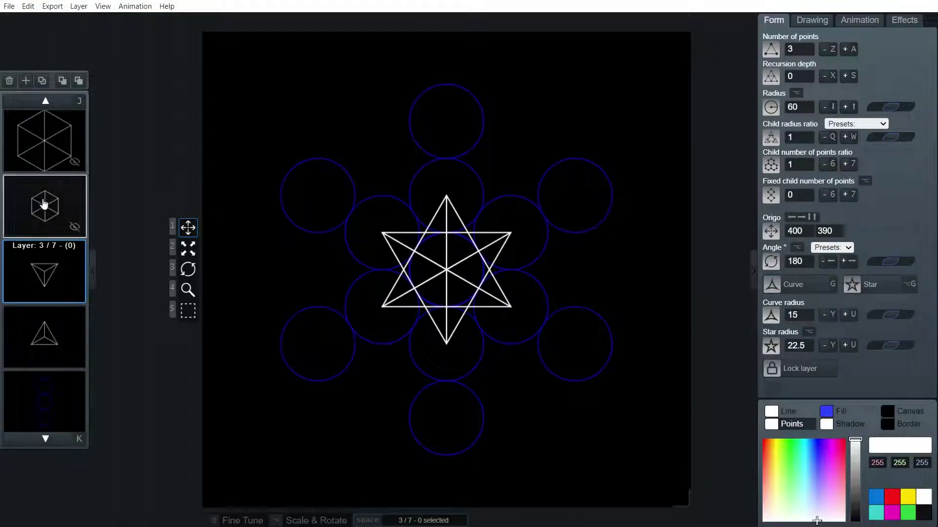
key(shift)
shift+click(57, 328)
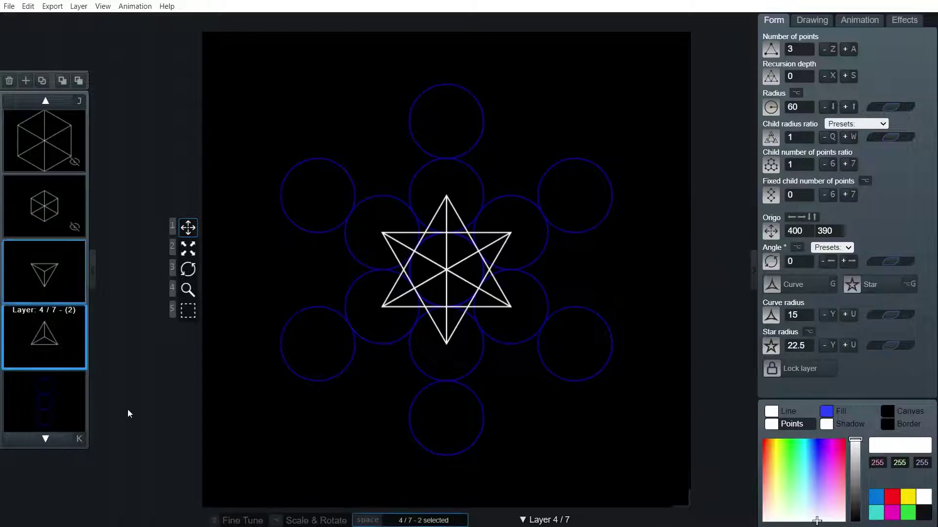
- Duplicate both triangle layers, enlarge the copy's radius to 120, then select cube layers 1–2
key(c)
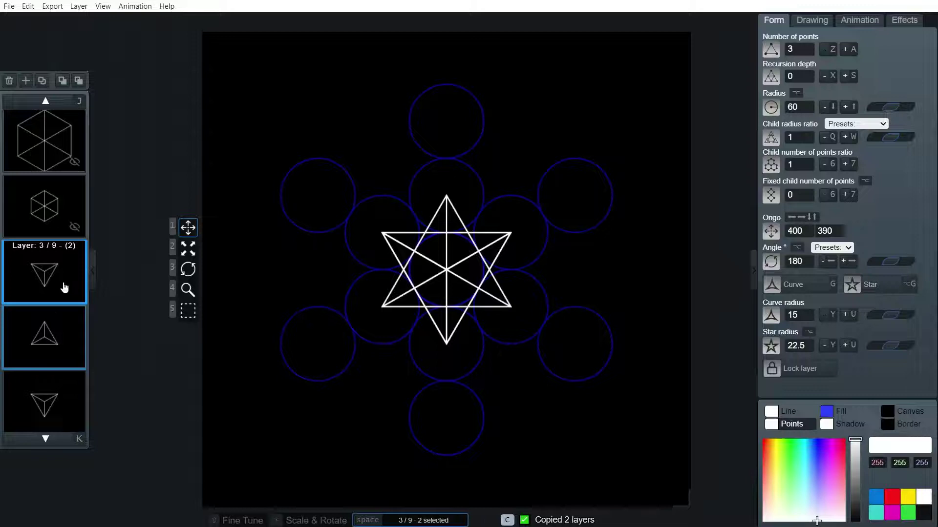
click(803, 109)
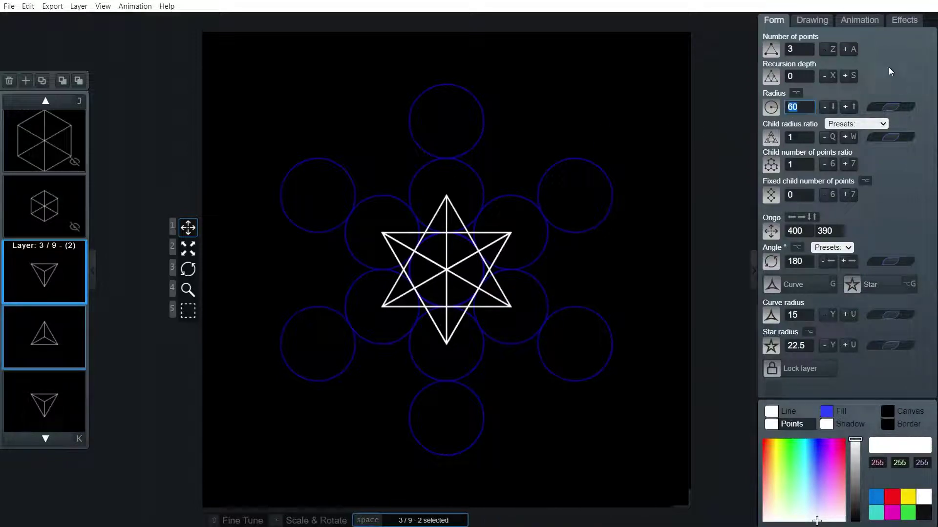
text(120)
key(Return)
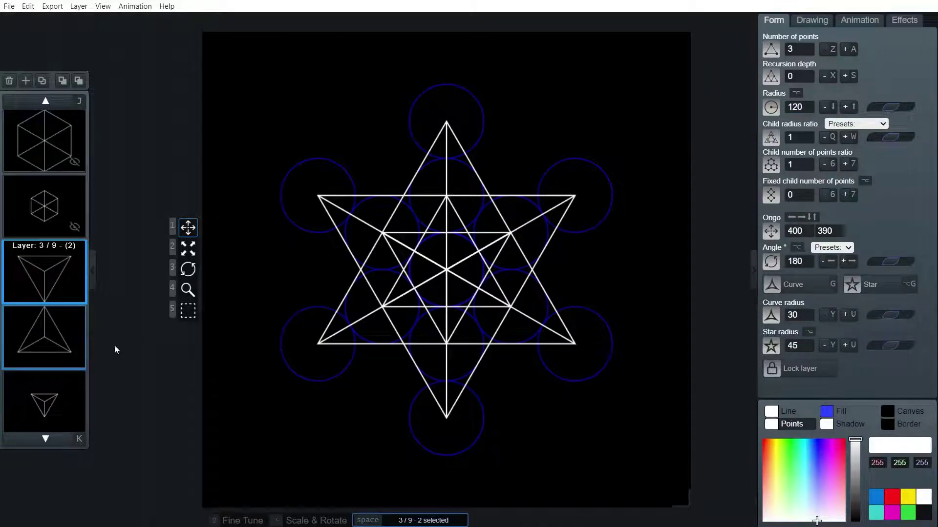
key(j)
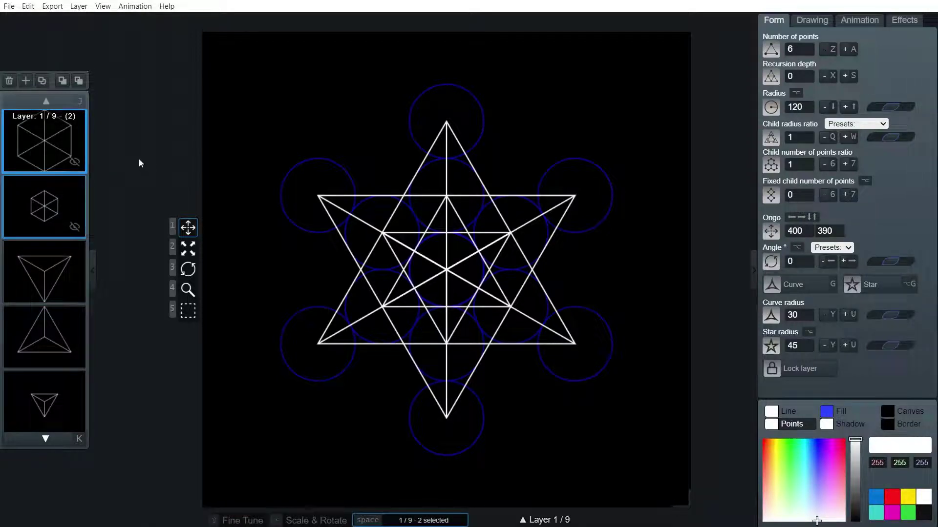
- Make cube layers 1–2 visible again with Ctrl+B
key(ctrl+b)
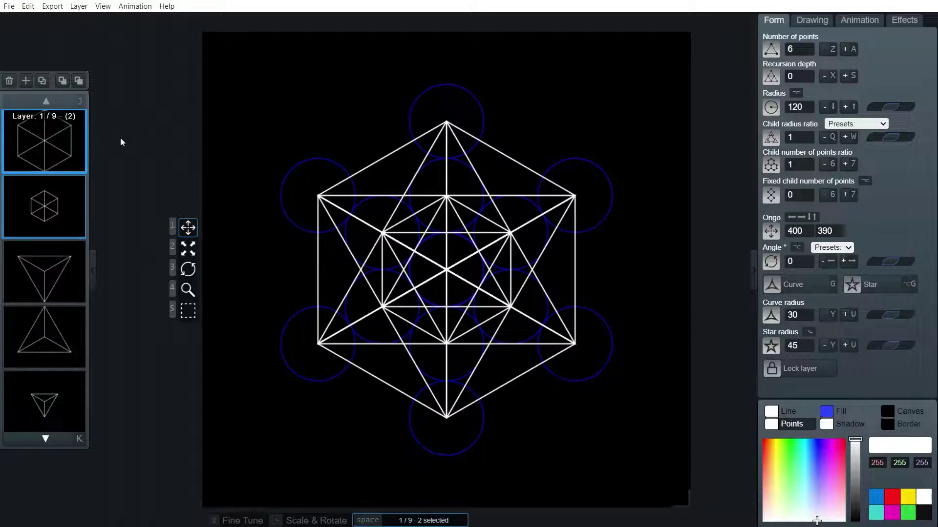
- Duplicate the upward-pointing triangle layer and move the copy to the top
click(50, 346)
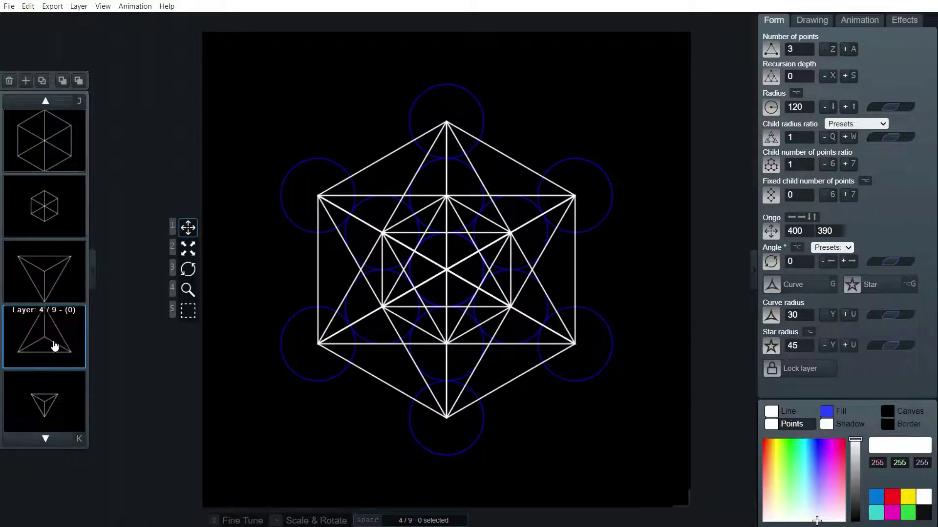
key(c)
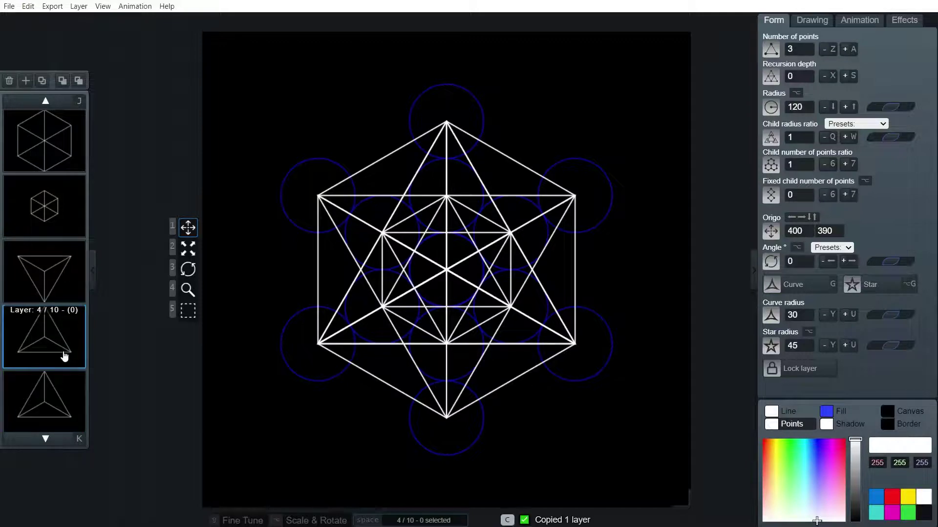
key(alt+j)
key(alt+j)
key(alt+j)
key(alt+j)
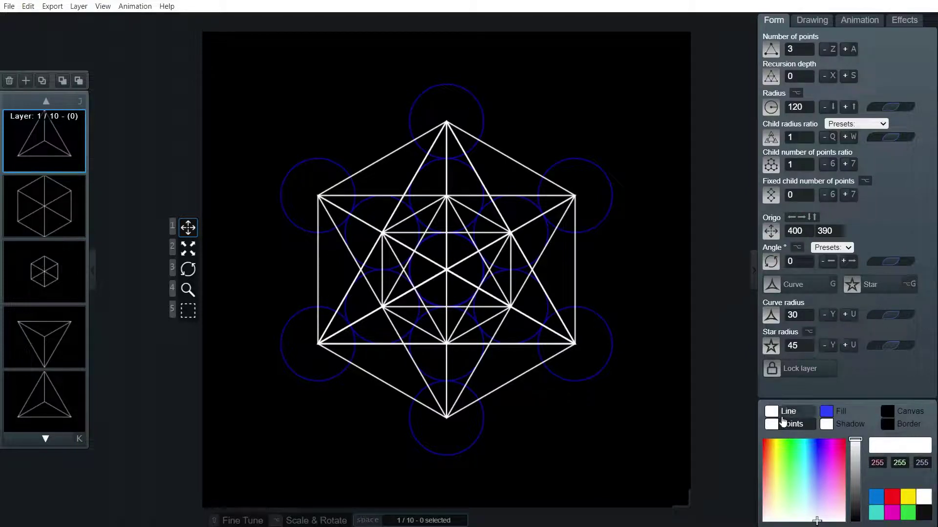
- Make the copy's lines red, turn off its Origo lines, and enable Star form
click(825, 477)
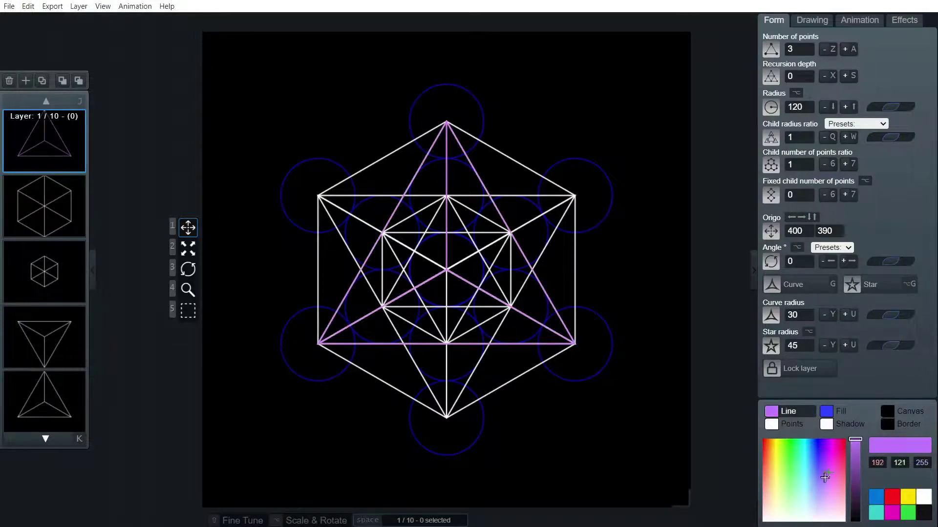
drag(825, 477, 855, 437)
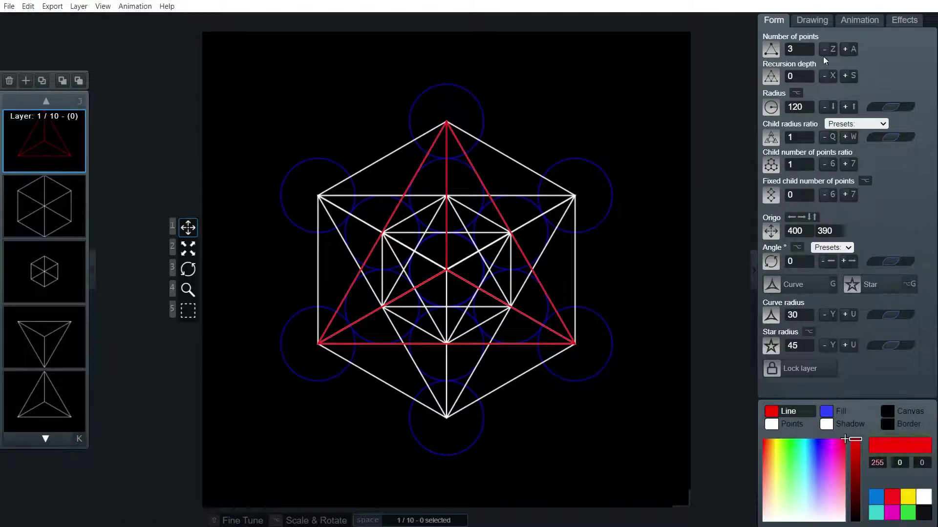
click(810, 20)
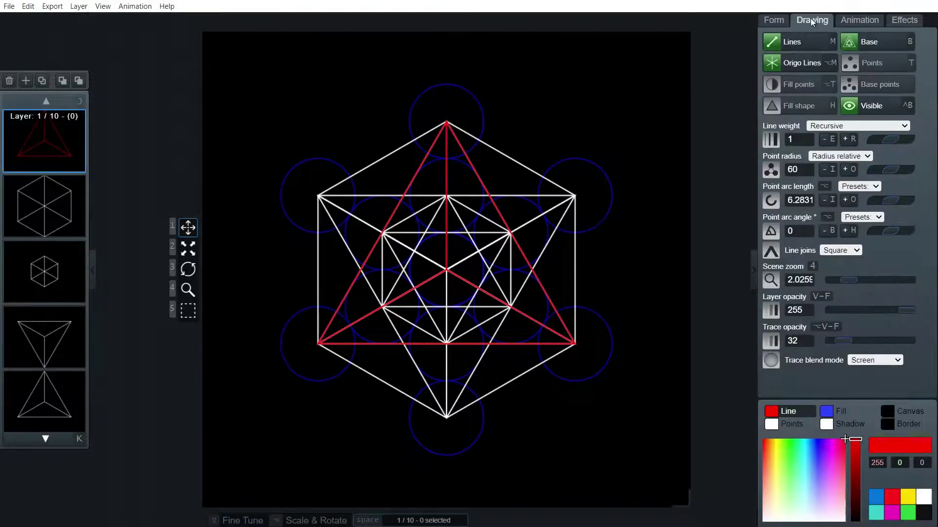
click(805, 64)
click(777, 19)
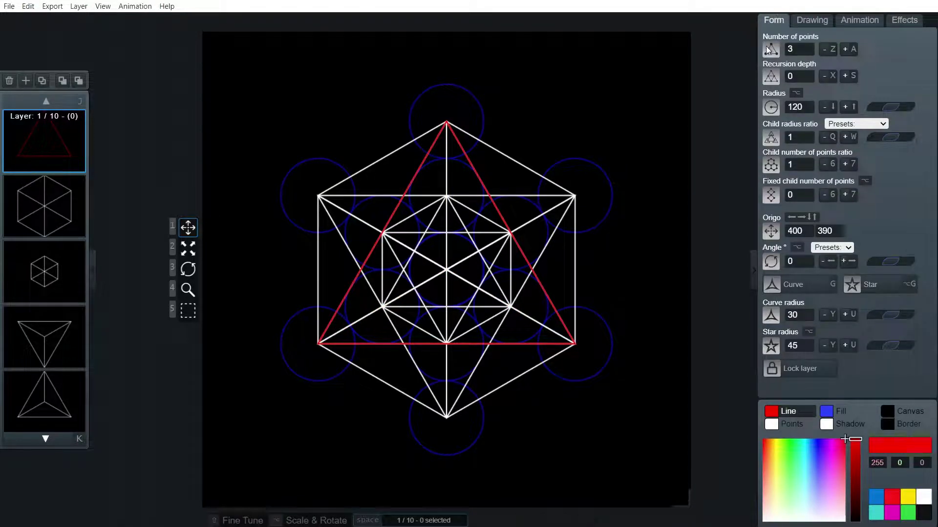
click(887, 290)
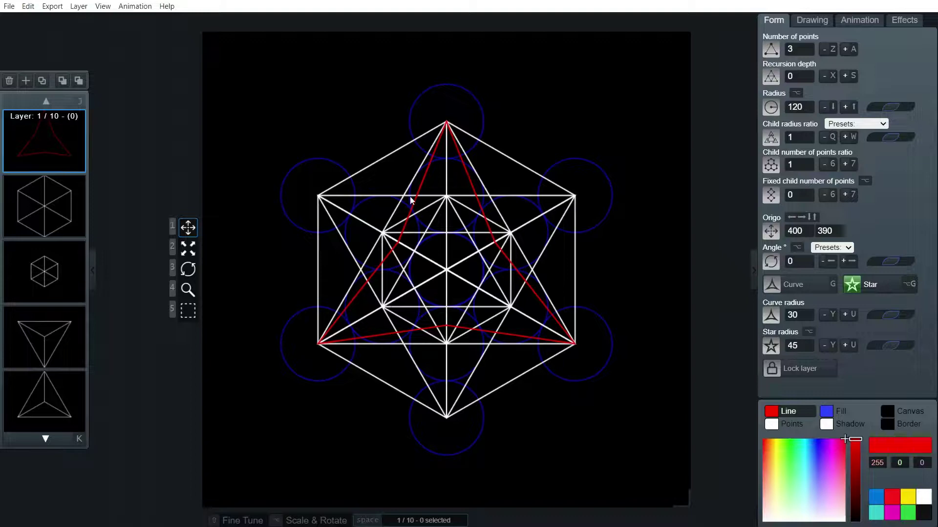
- Set the red triangle's star radius to -60
double_click(800, 348)
text(-60)
key(Return)
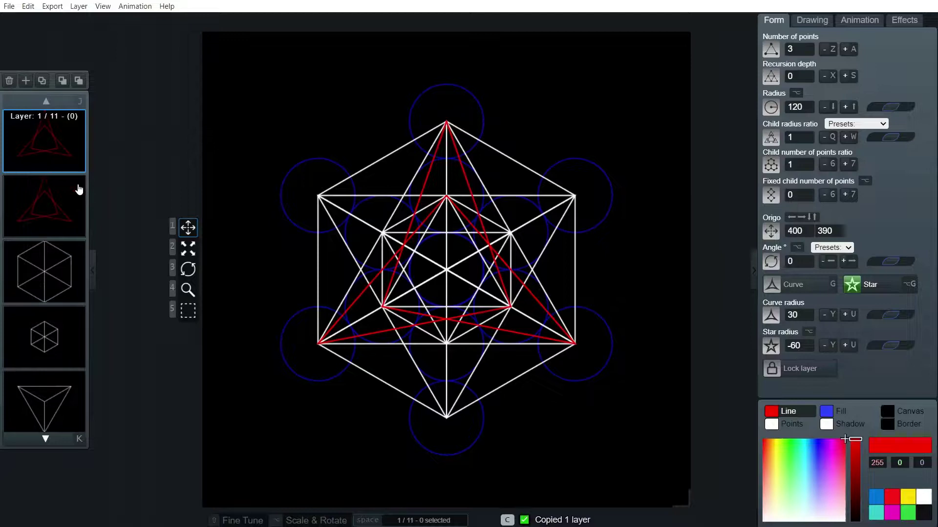
- Rotate the copied red star 180° and select both red star layers
click(841, 249)
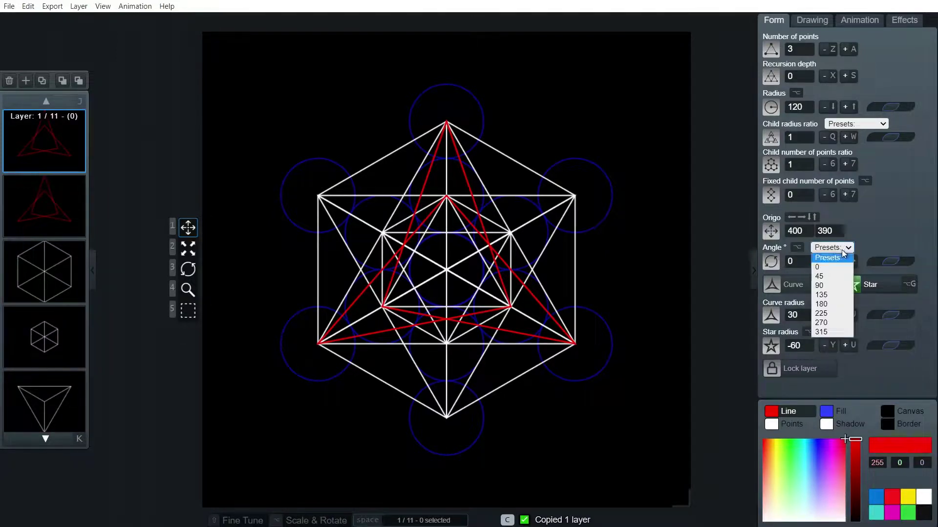
click(827, 305)
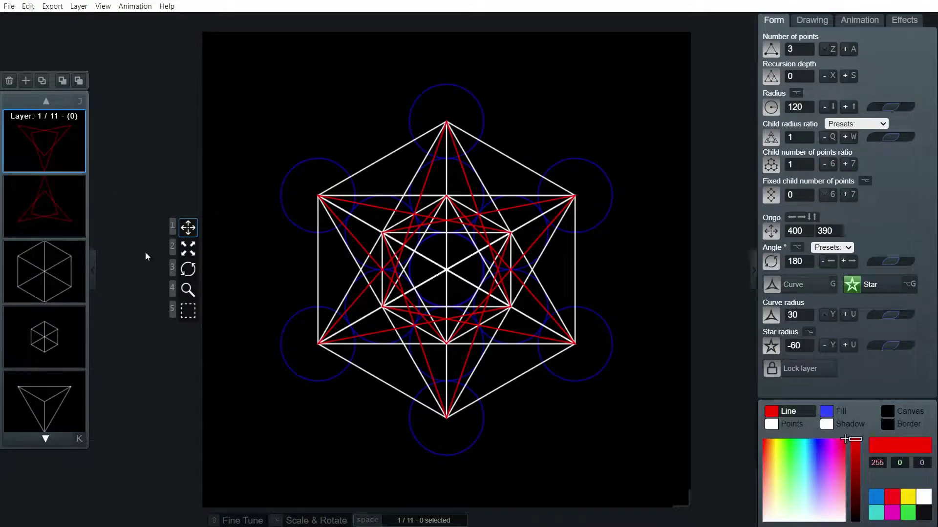
key(shift)
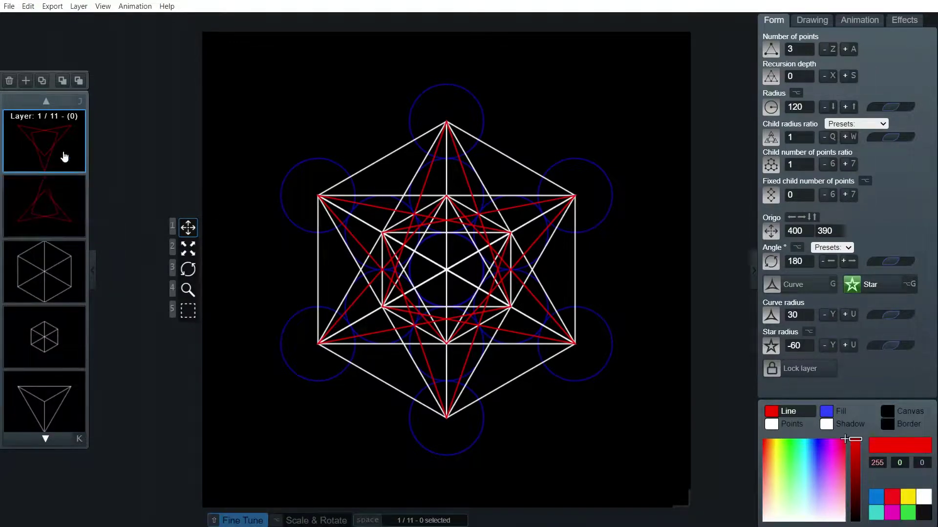
shift+click(64, 156)
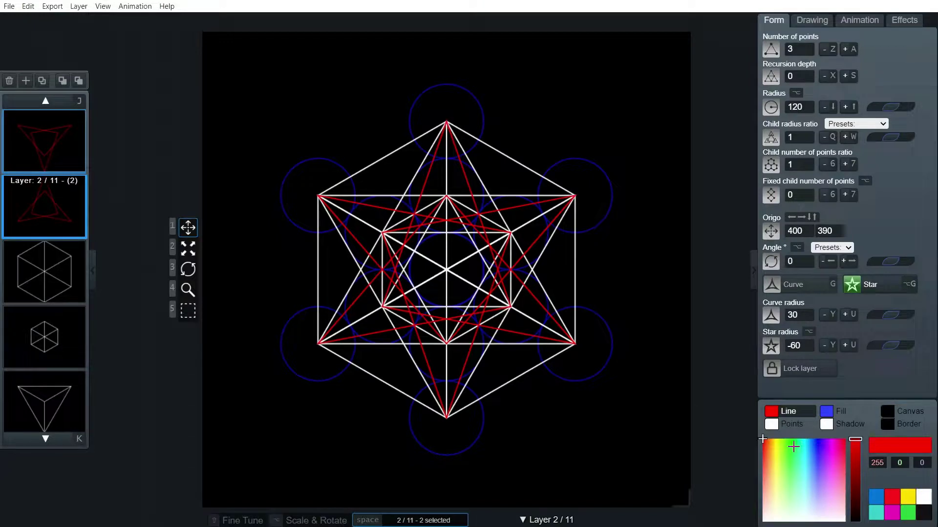
- Make both star layers' lines white and recolour the circles pale grey (149, 159, 161)
drag(793, 446, 775, 521)
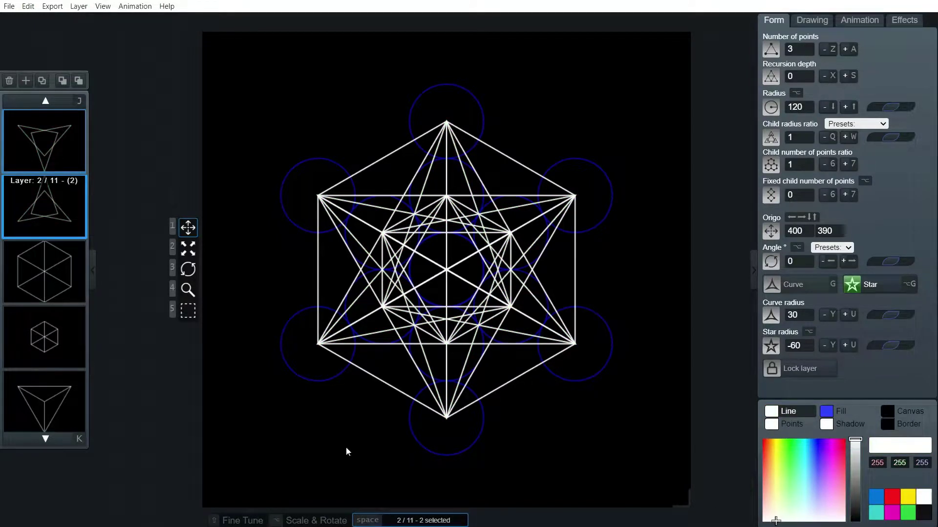
scroll(67, 299, down, 9)
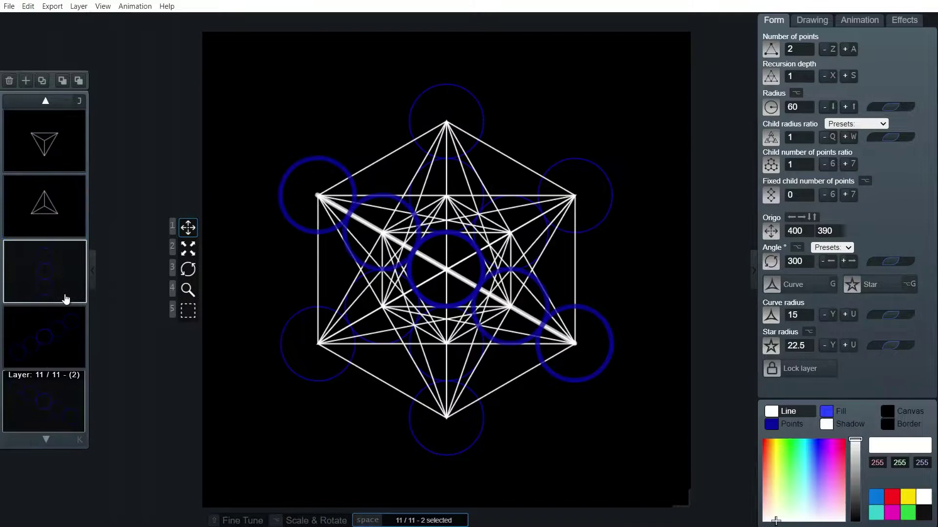
scroll(58, 398, up, 2)
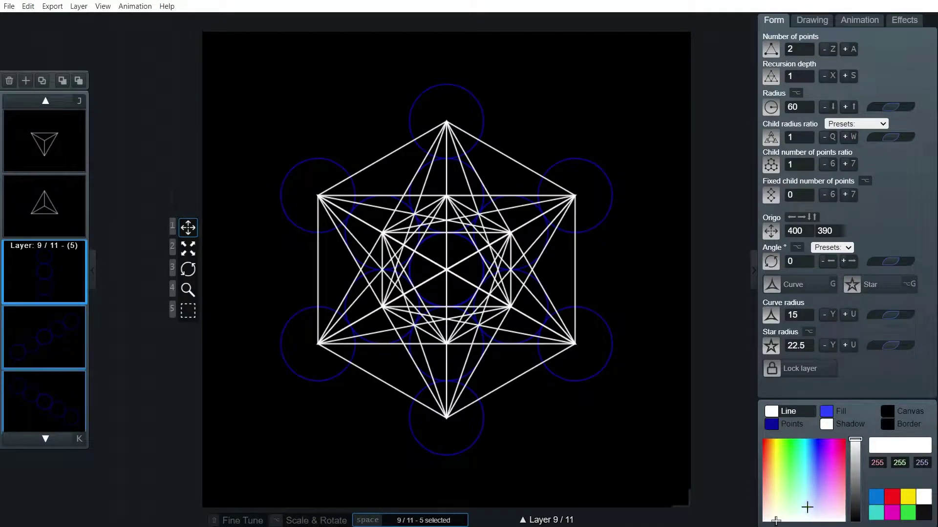
click(791, 424)
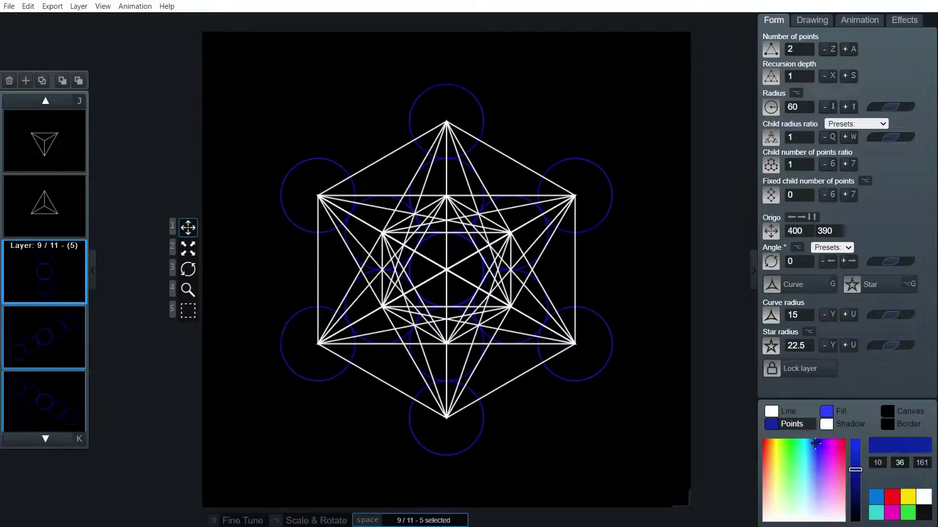
drag(815, 444, 808, 512)
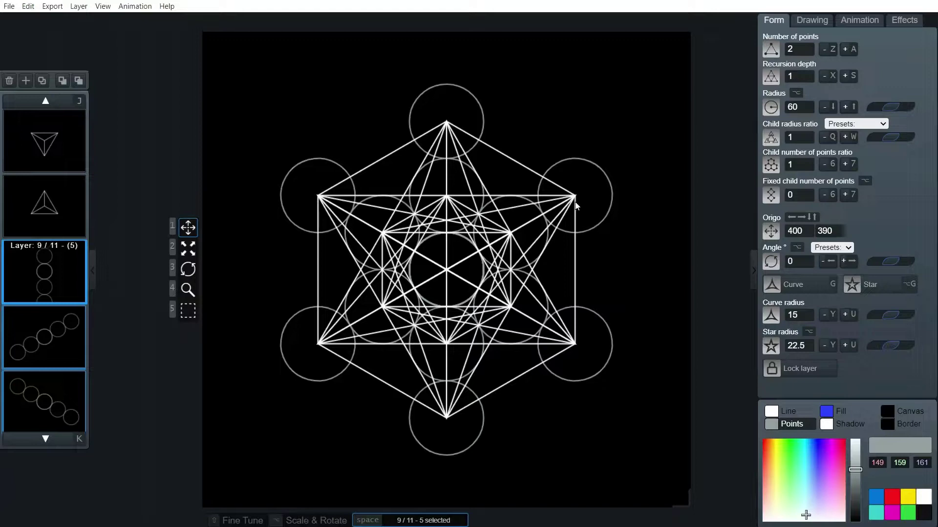
- Select layers 8 through 1 and set their line joins to Round
click(67, 233)
key(shift+j)
key(shift+j)
key(shift+j)
key(shift+j)
key(shift+j)
key(shift+j)
key(shift+j)
key(shift+j)
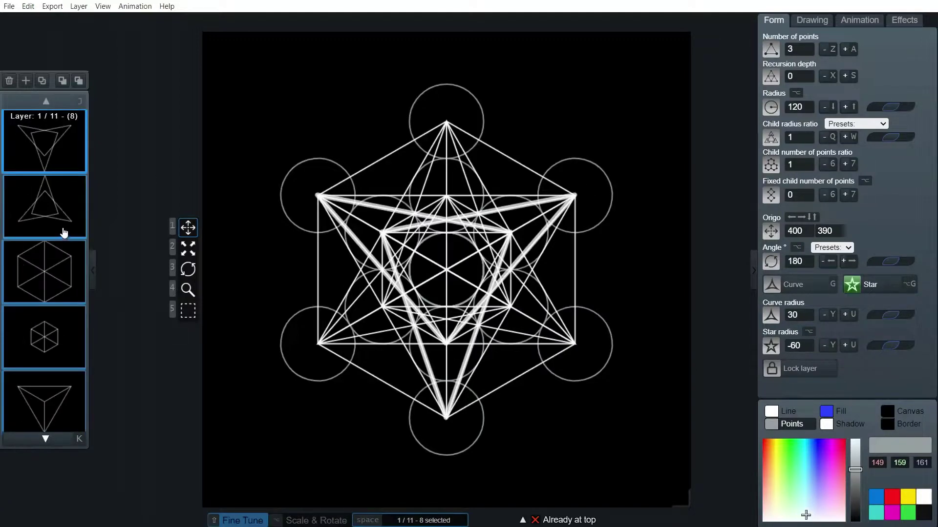
click(805, 22)
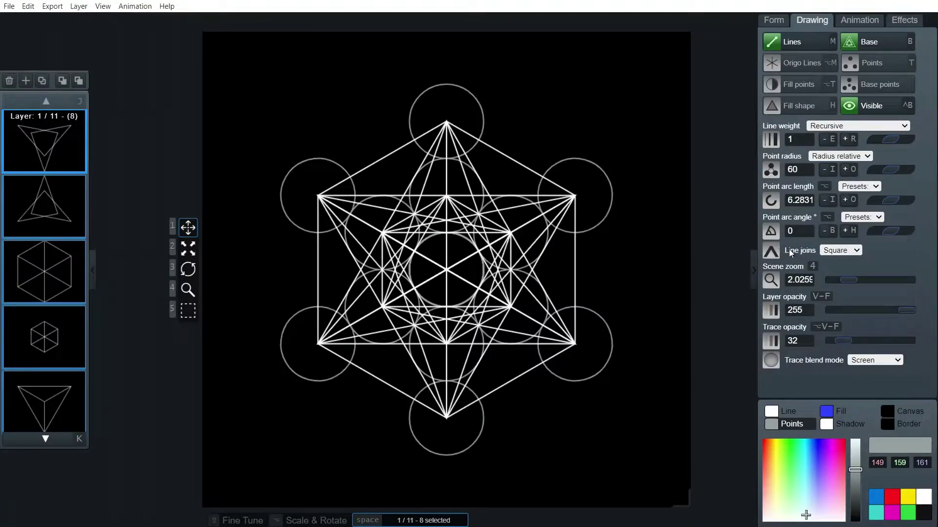
click(858, 250)
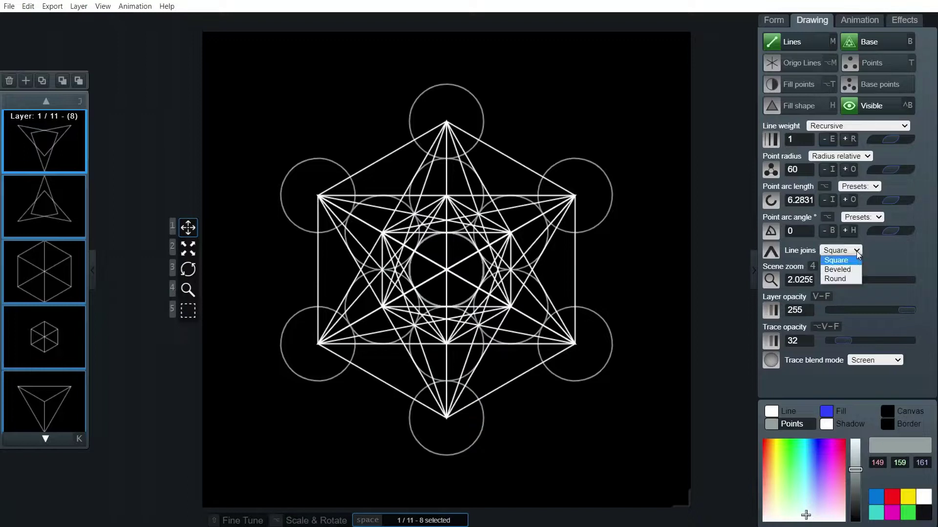
click(840, 280)
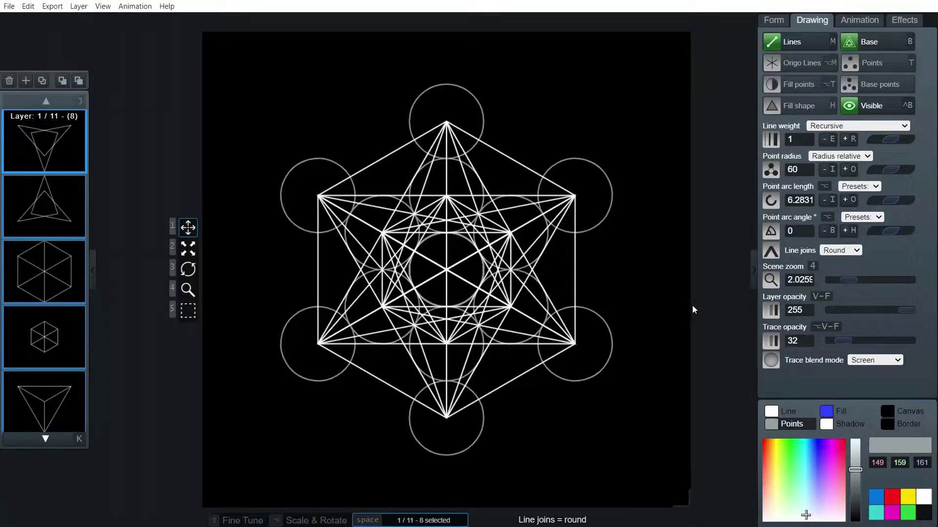